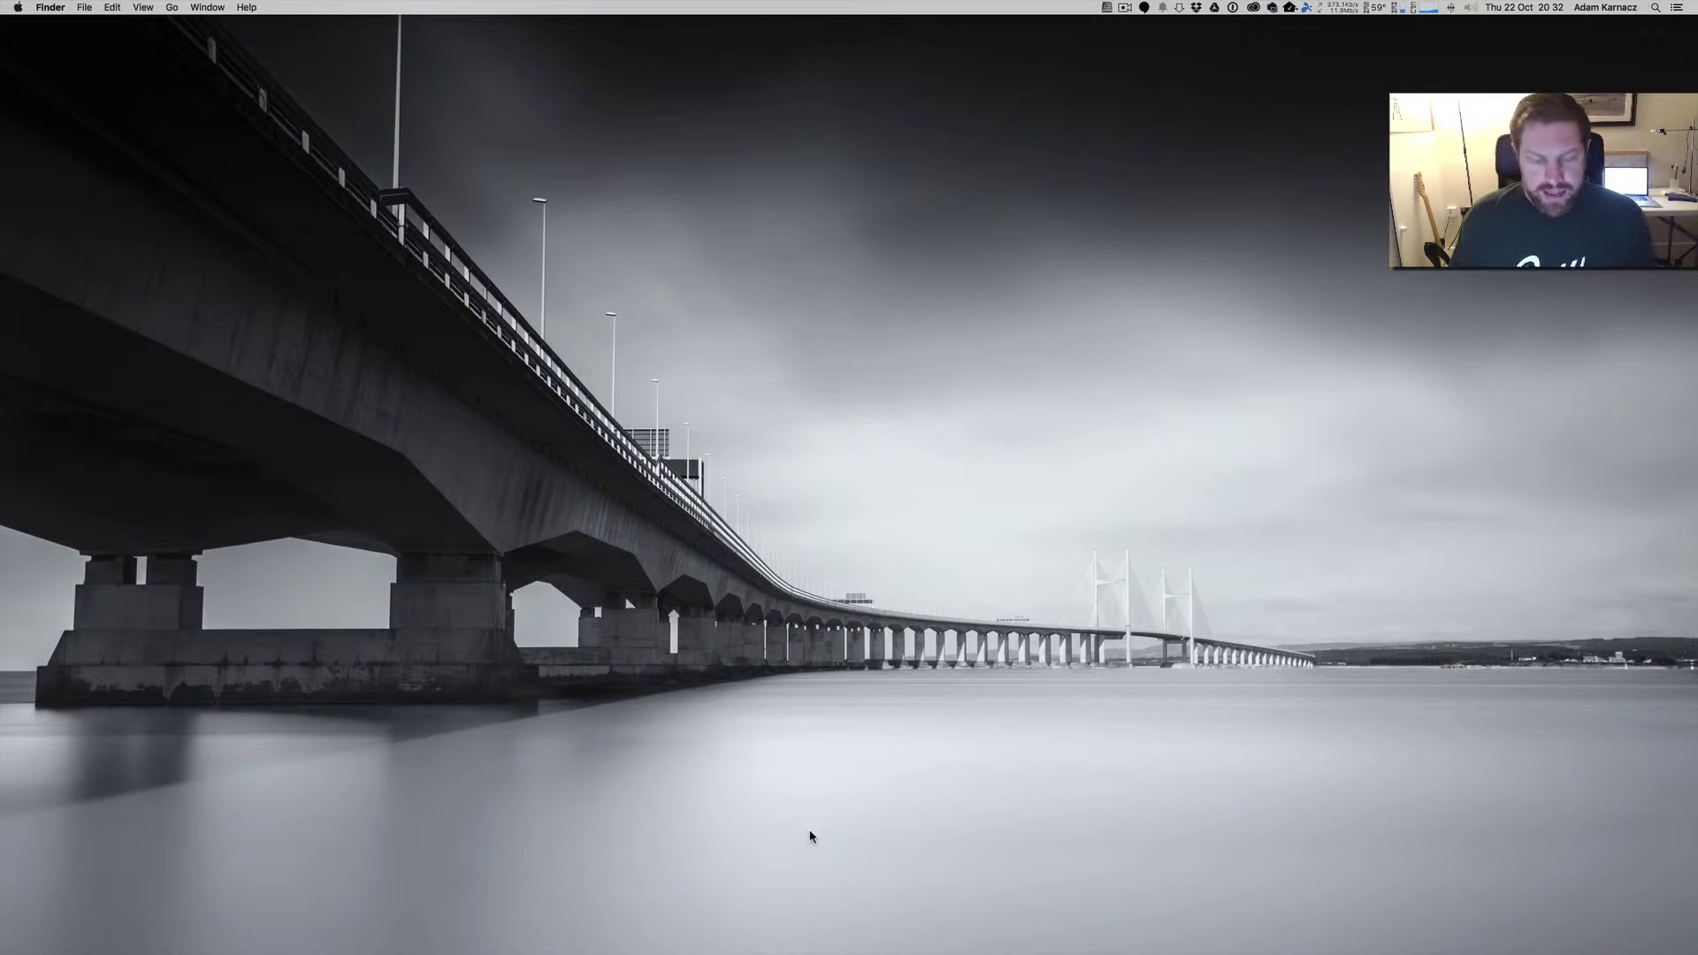
# Bring up Photoshop with the reservoir panorama and select the Spot Healing Brush
pyautogui.press('super+Tab')
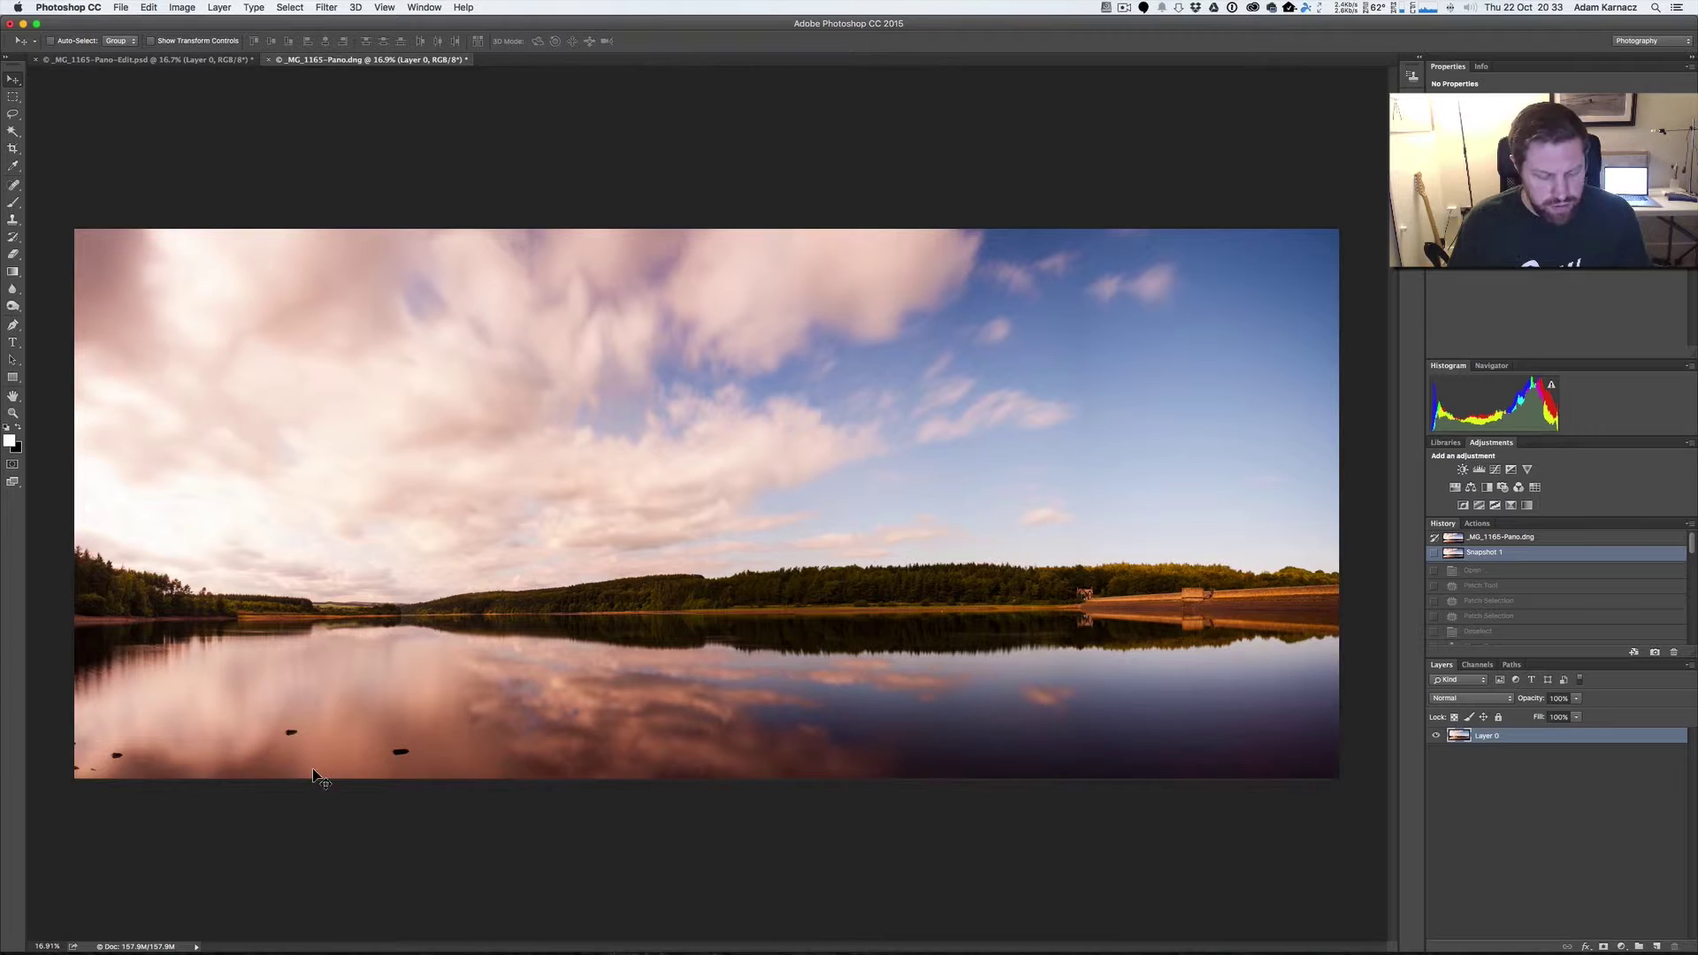
pyautogui.press('j')
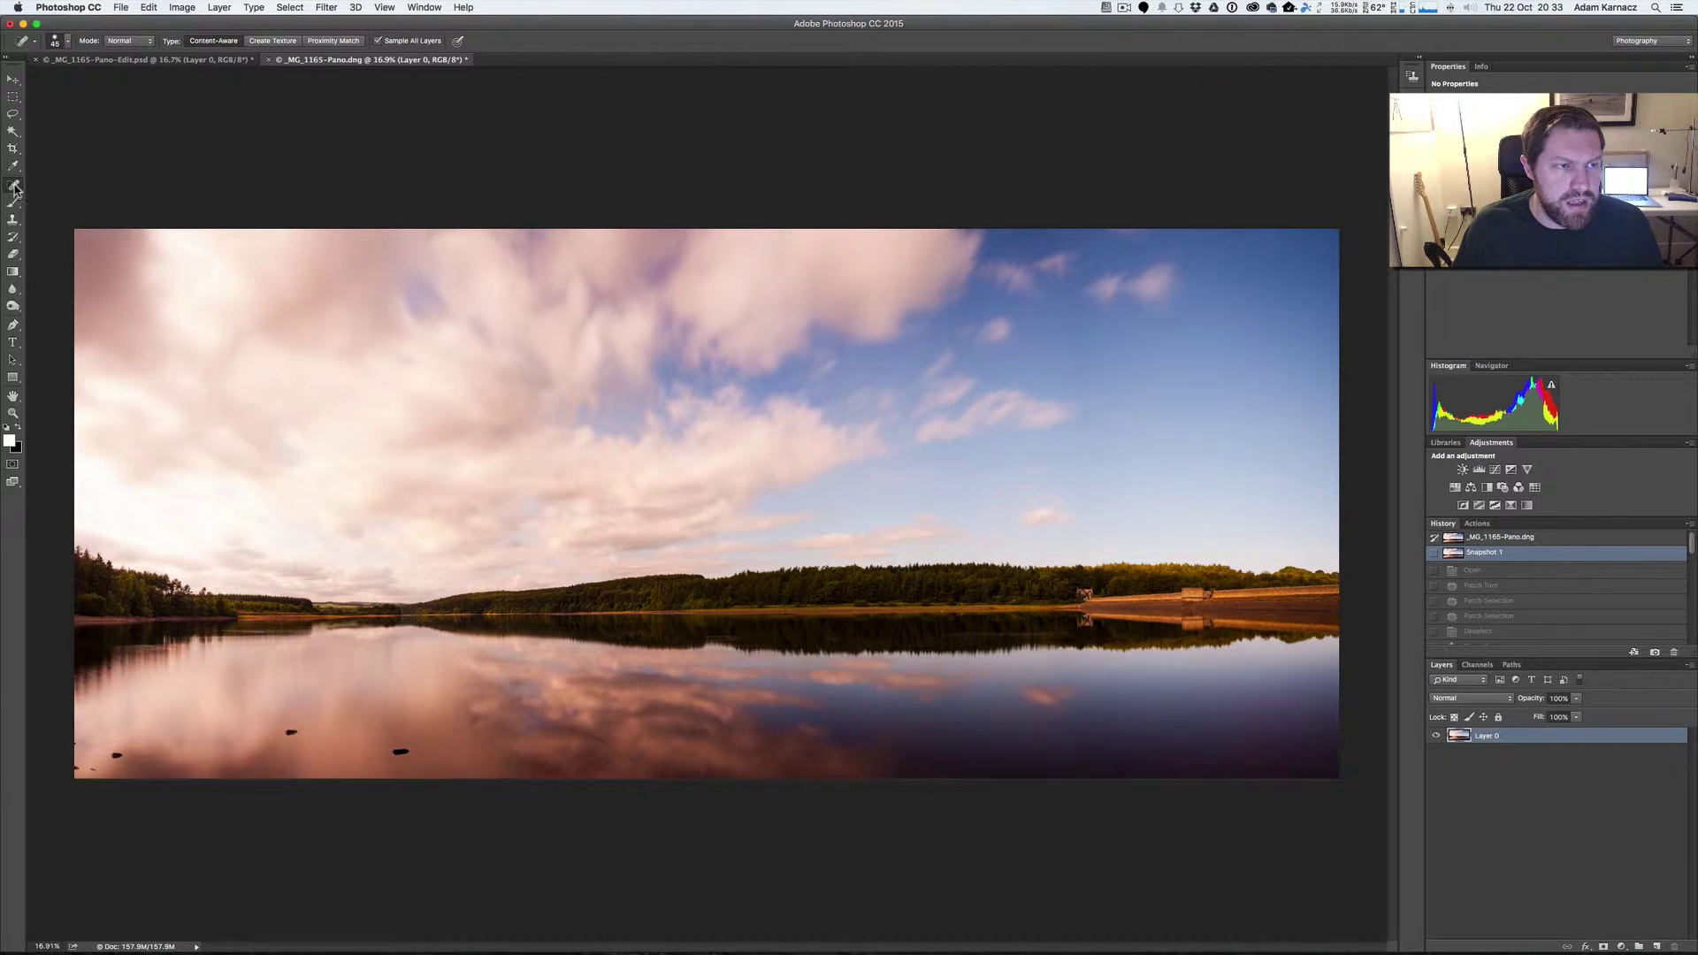
# Select the Patch Tool and duplicate Layer 0 as a working copy
pyautogui.click(15, 188)
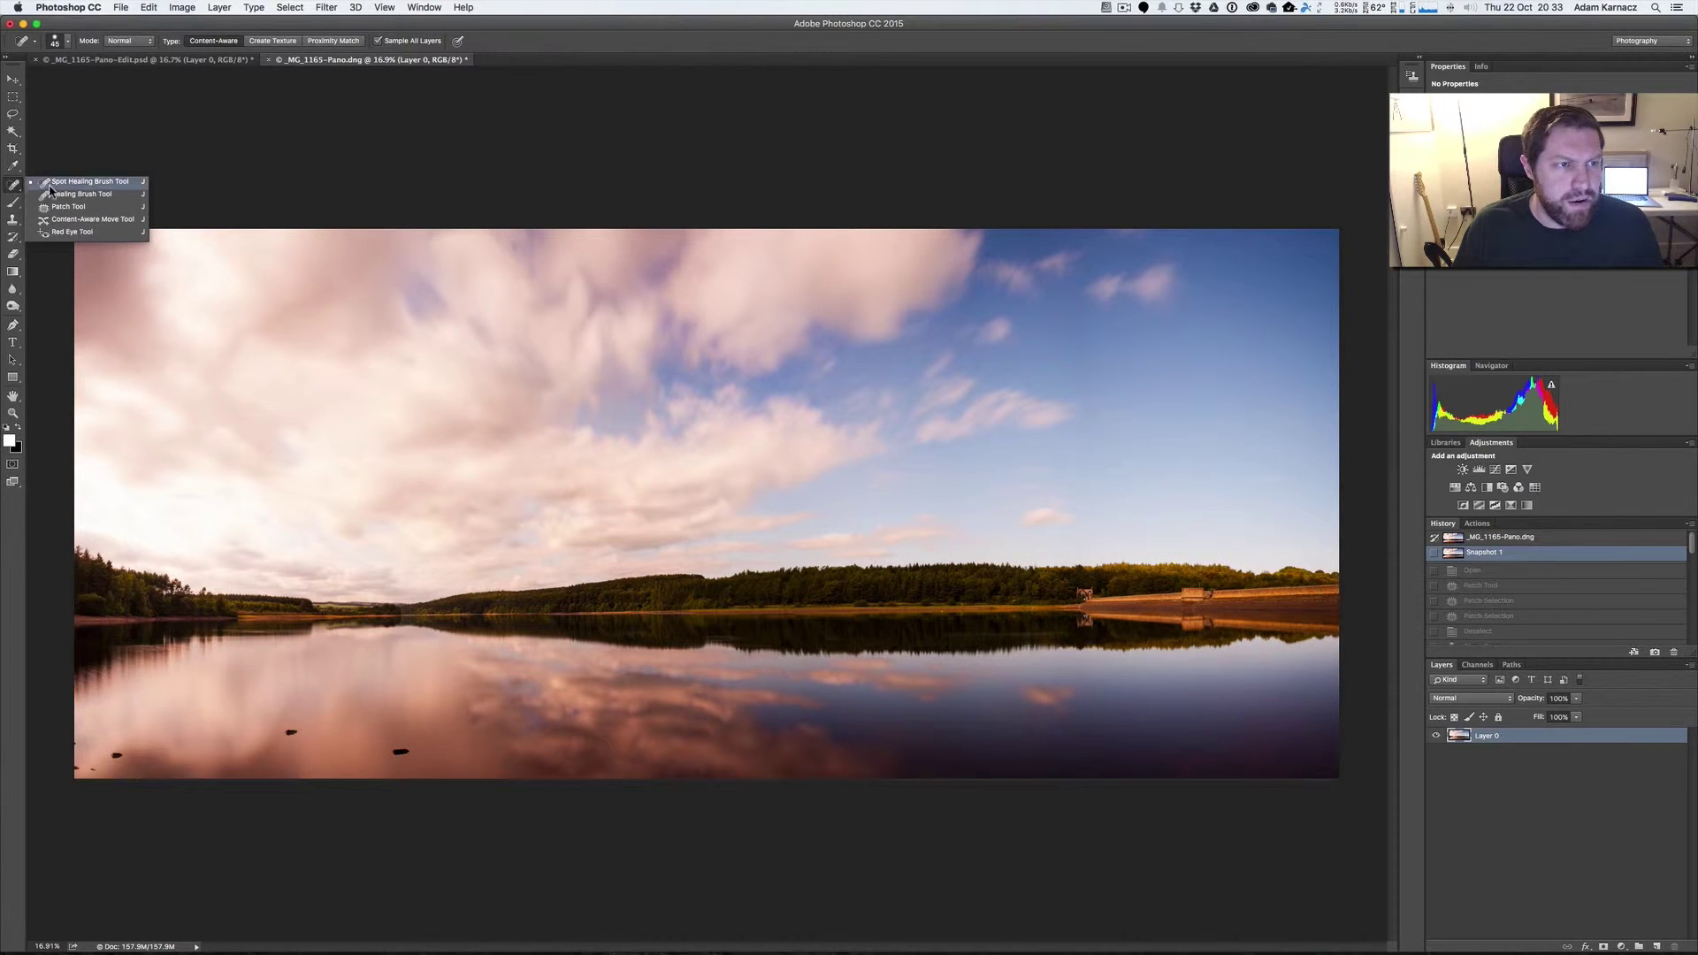
pyautogui.click(64, 209)
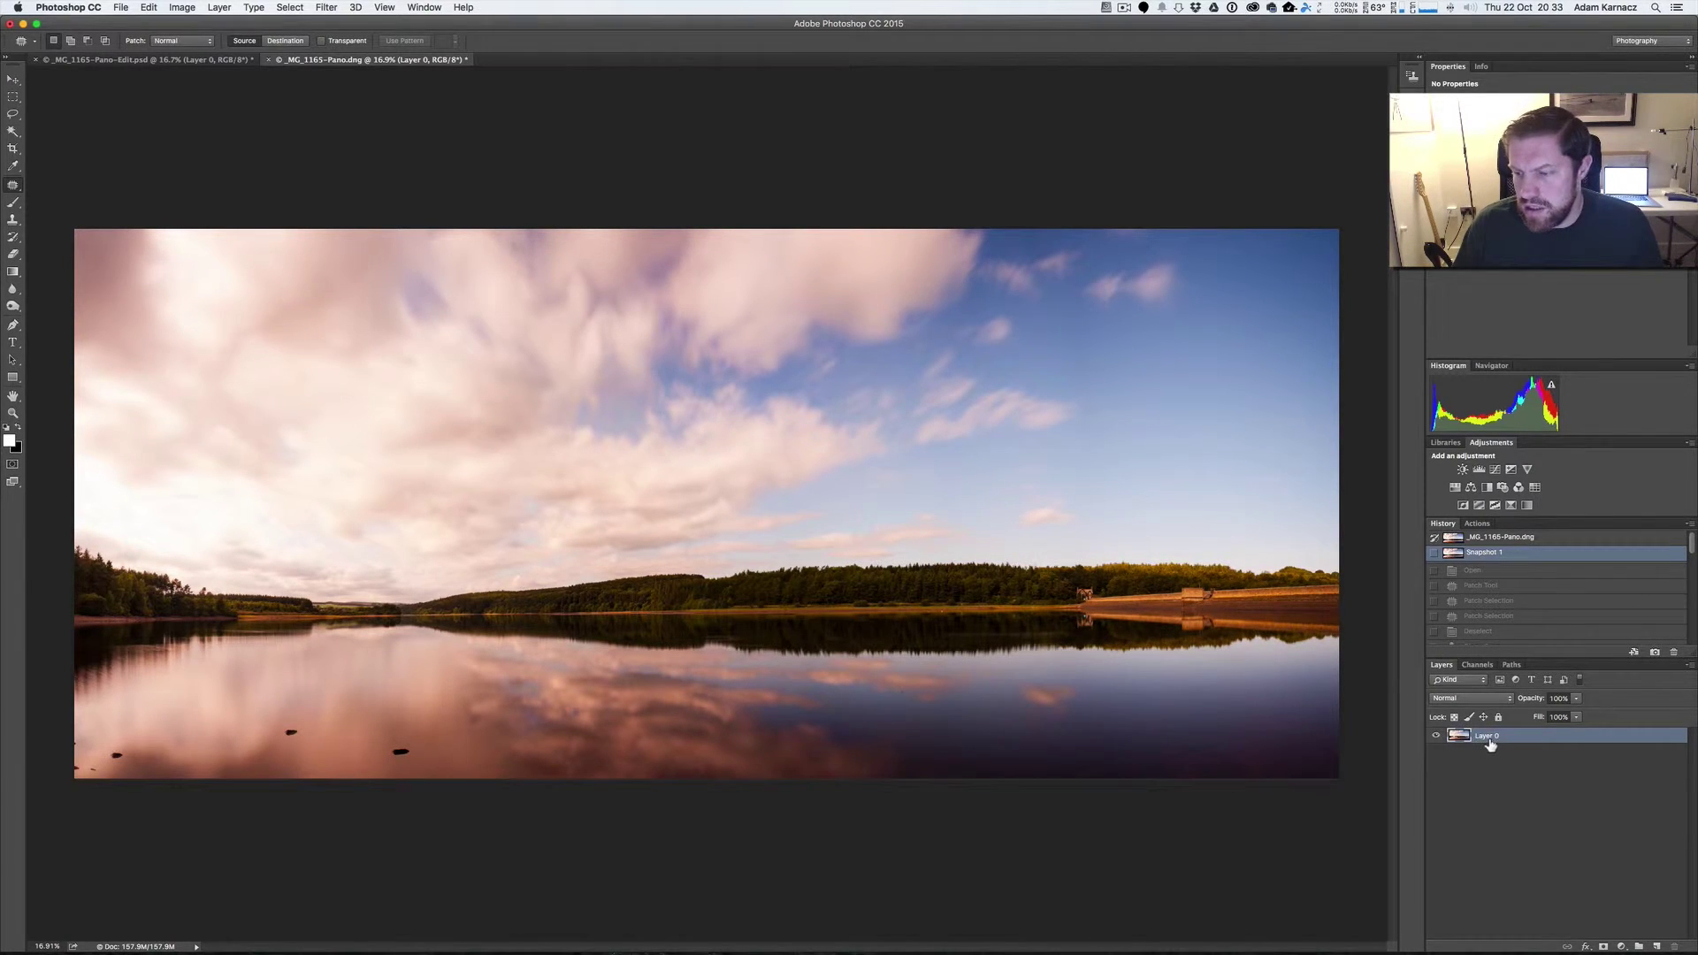
pyautogui.moveTo(1490, 744); pyautogui.dragTo(1657, 946)
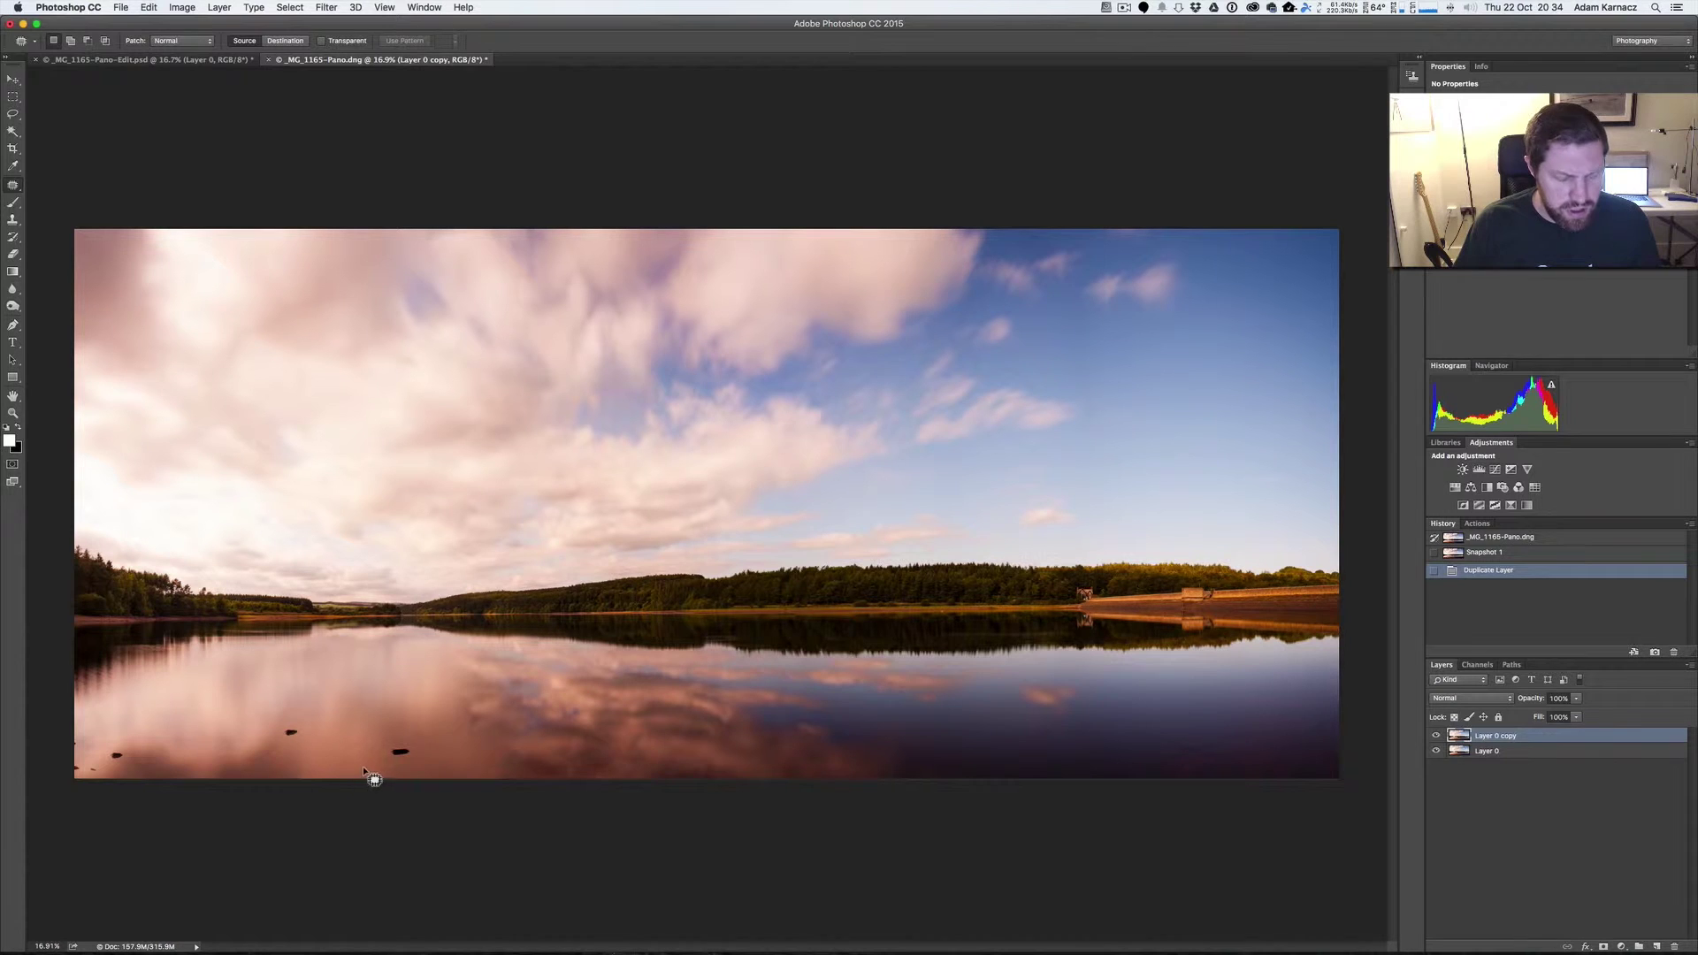
# Zoom and pan to centre the two dark stones, keeping Patch mode Normal
pyautogui.press('z')
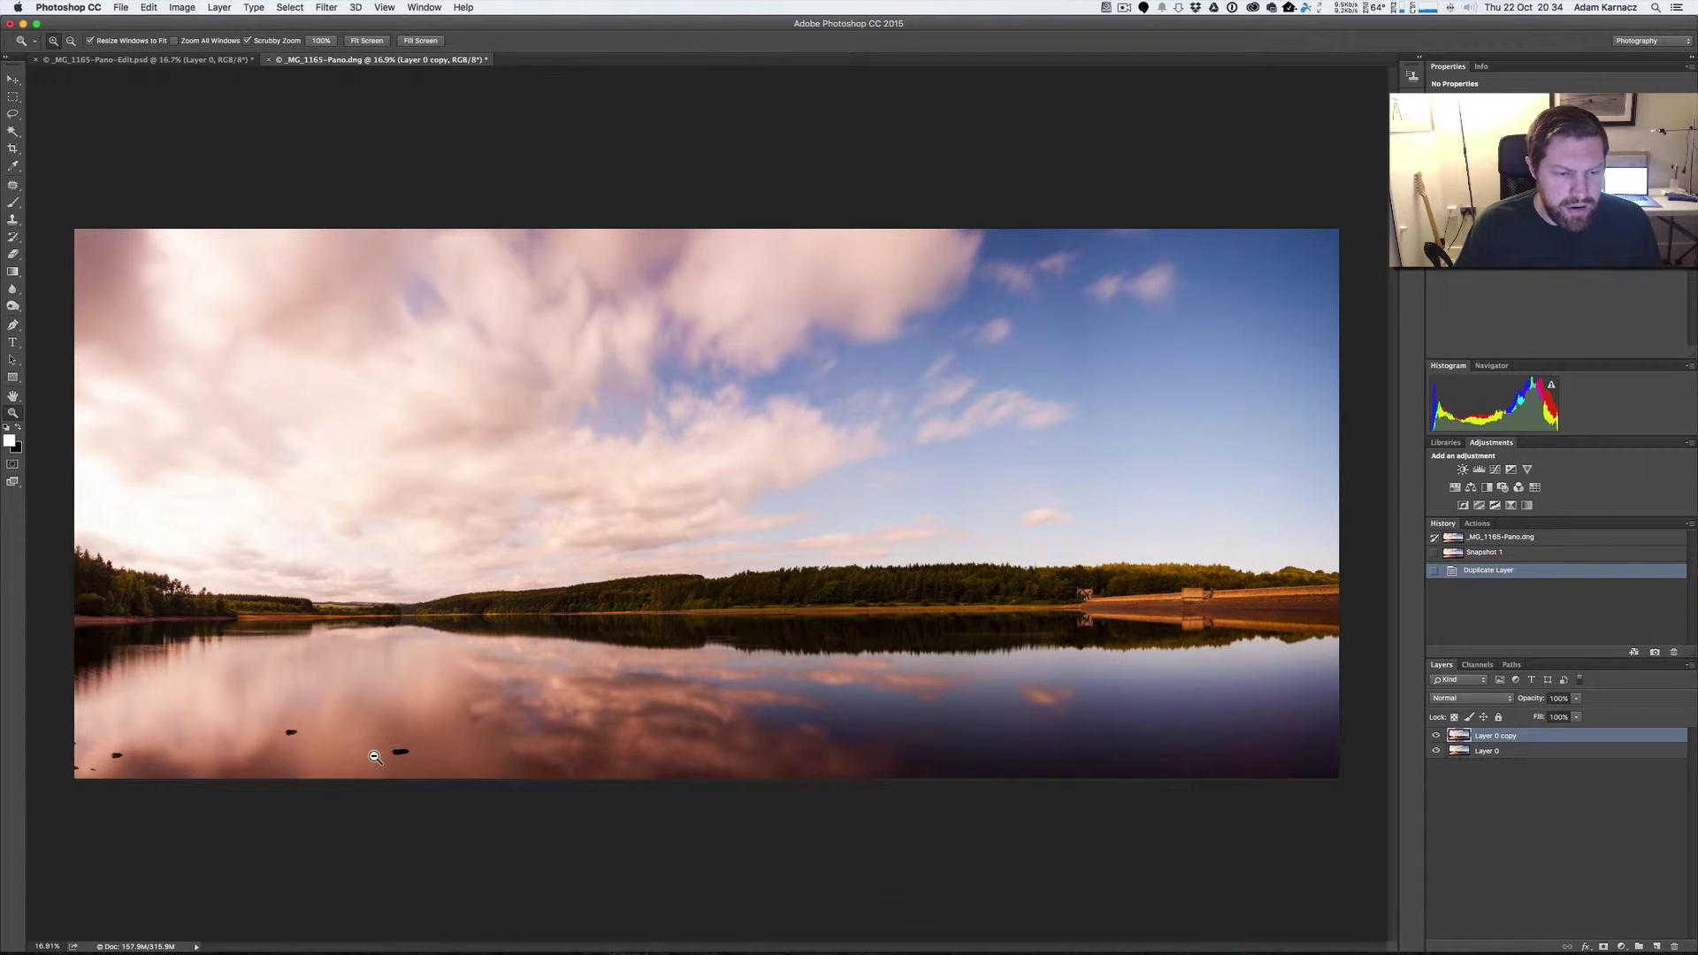
pyautogui.click(376, 761)
pyautogui.moveTo(388, 759); pyautogui.dragTo(410, 758)
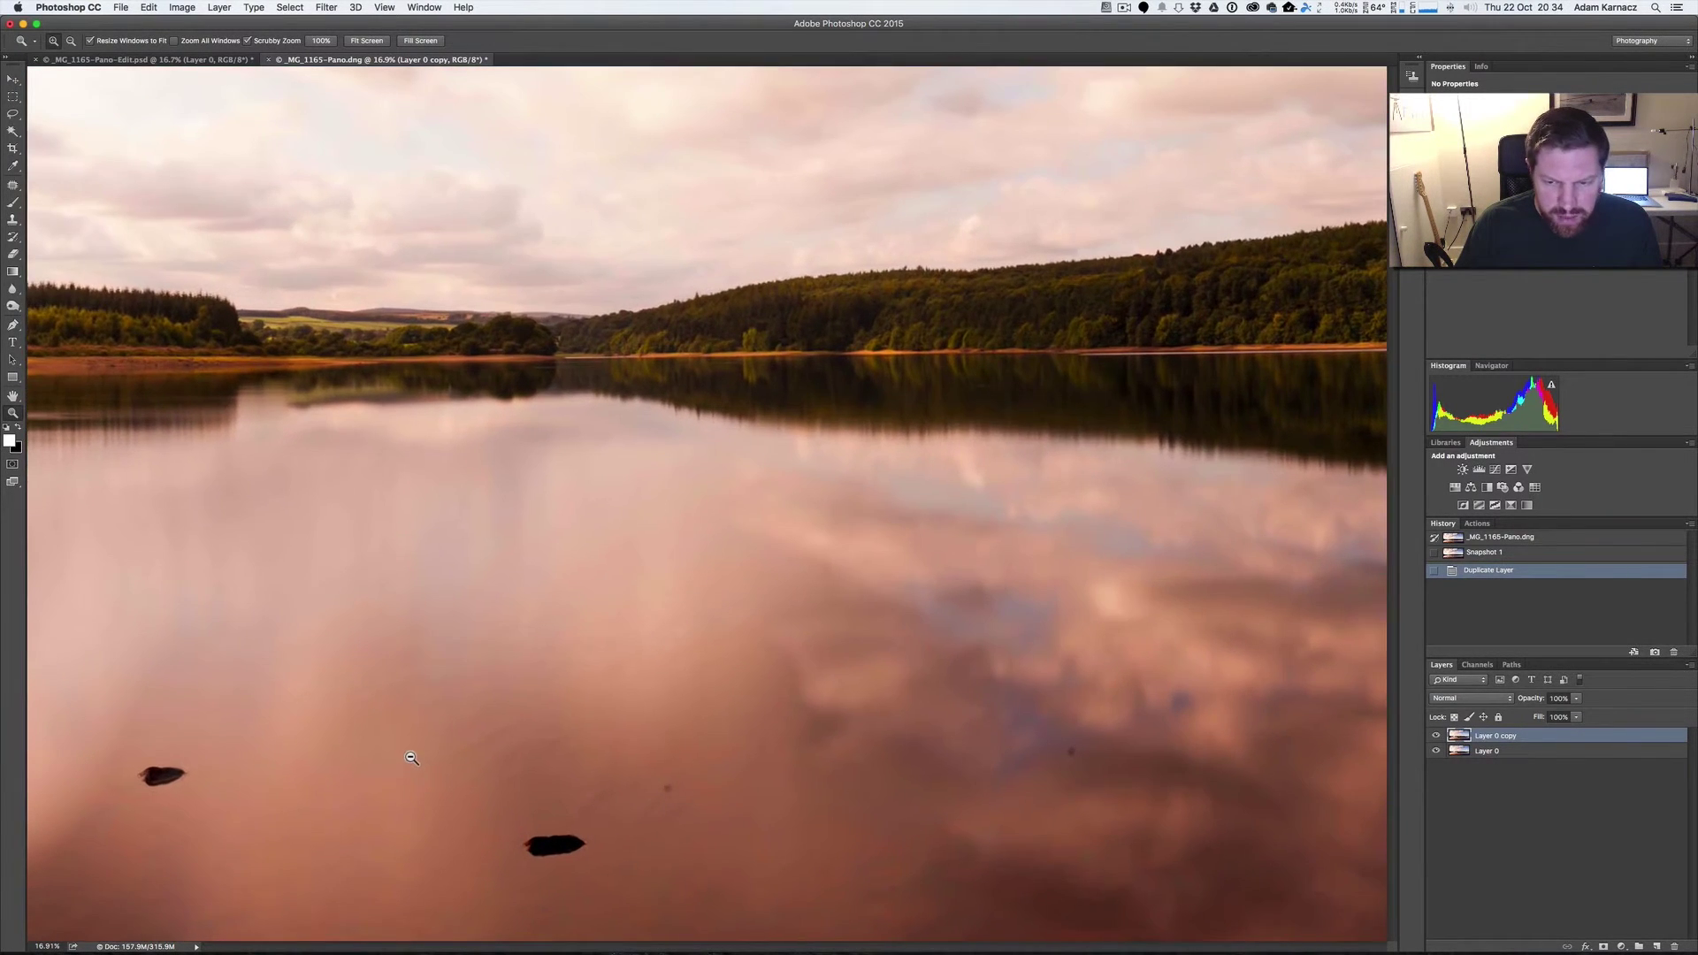
pyautogui.press('j')
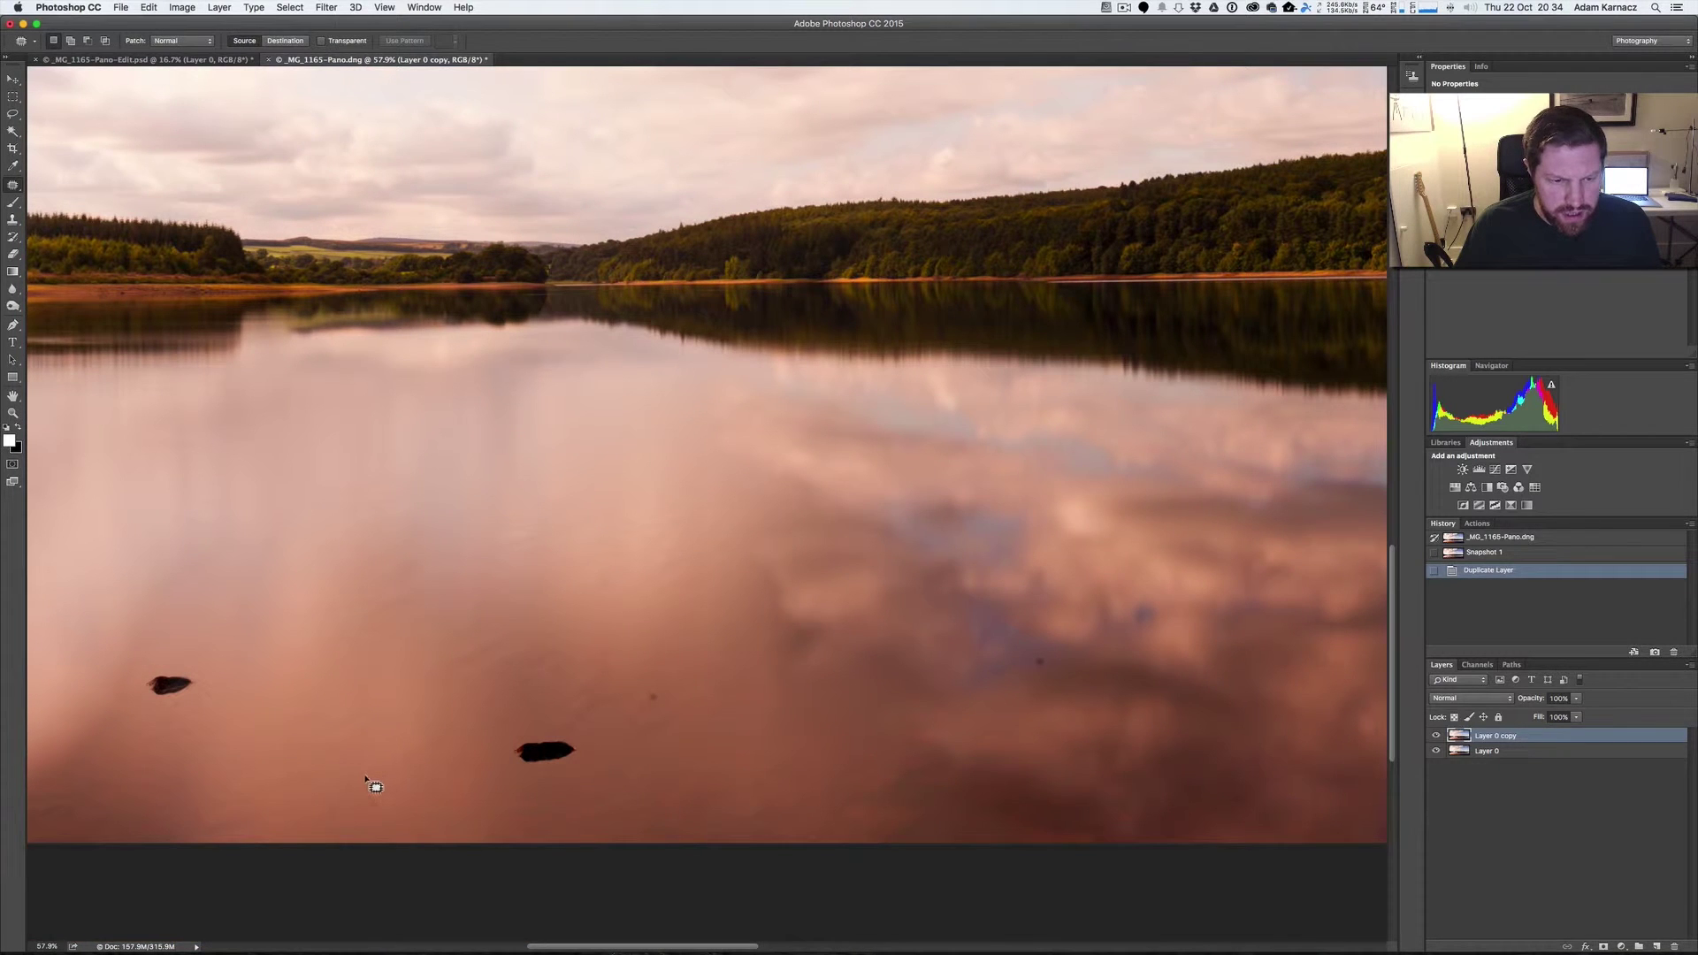
pyautogui.press('space')
pyautogui.moveTo(357, 766)
pyautogui.mouseDown()
pyautogui.moveTo(676, 658)
pyautogui.moveTo(546, 670)
pyautogui.mouseUp()
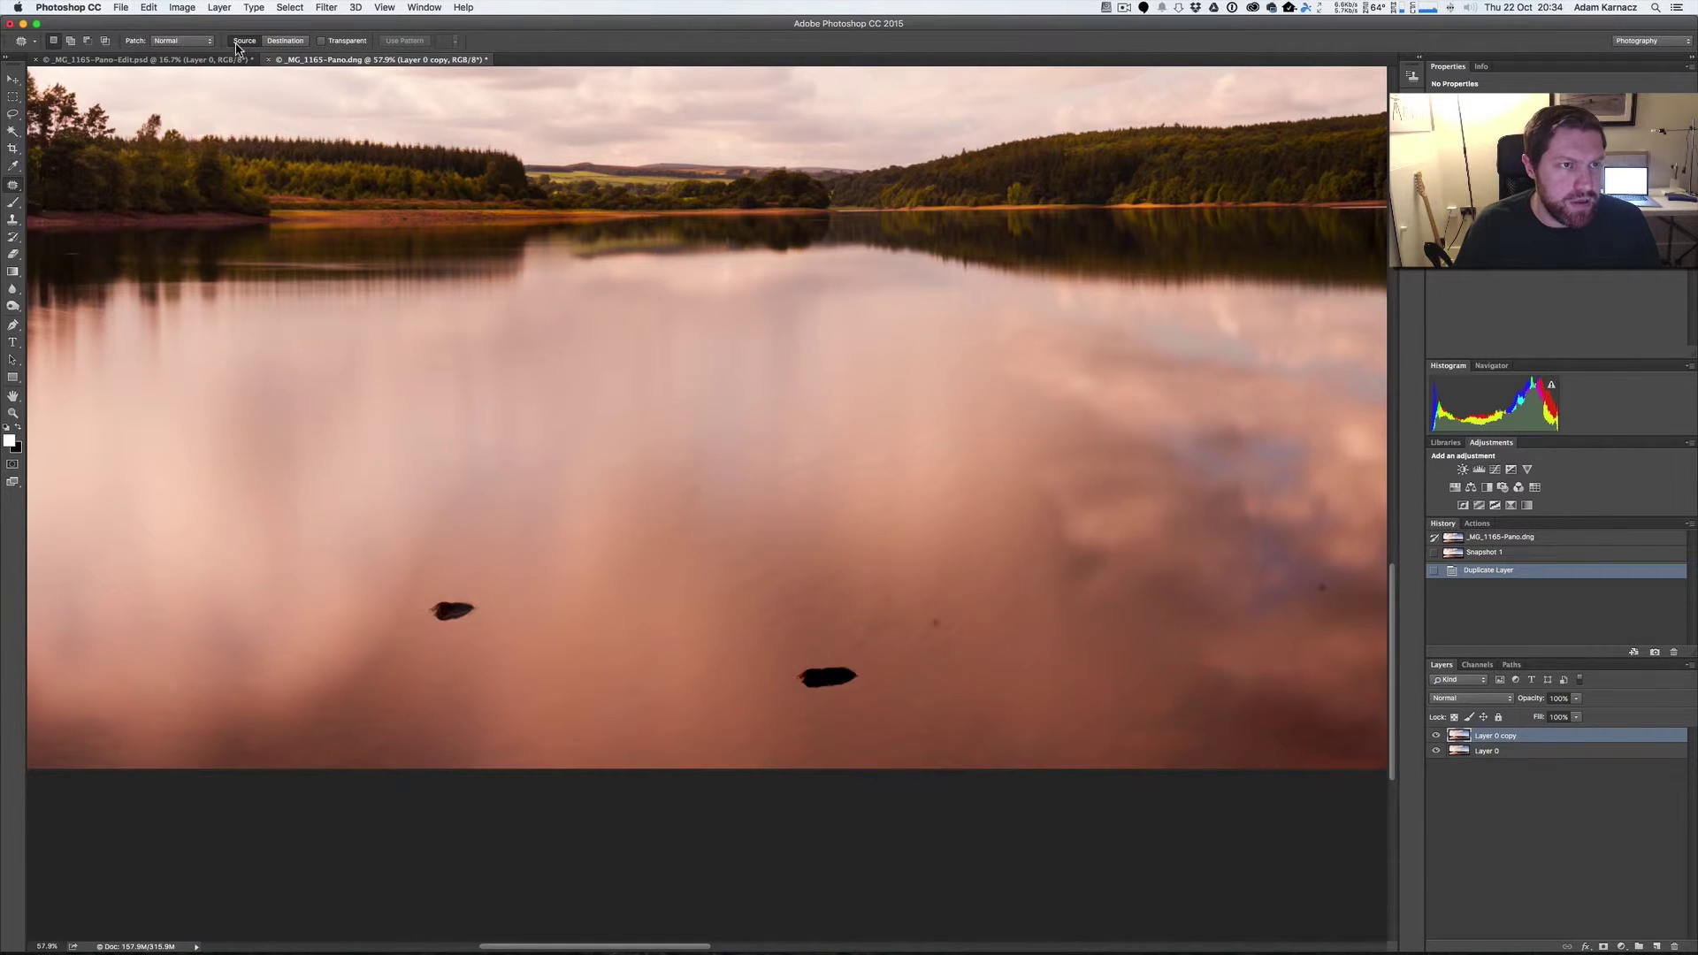
pyautogui.click(195, 41)
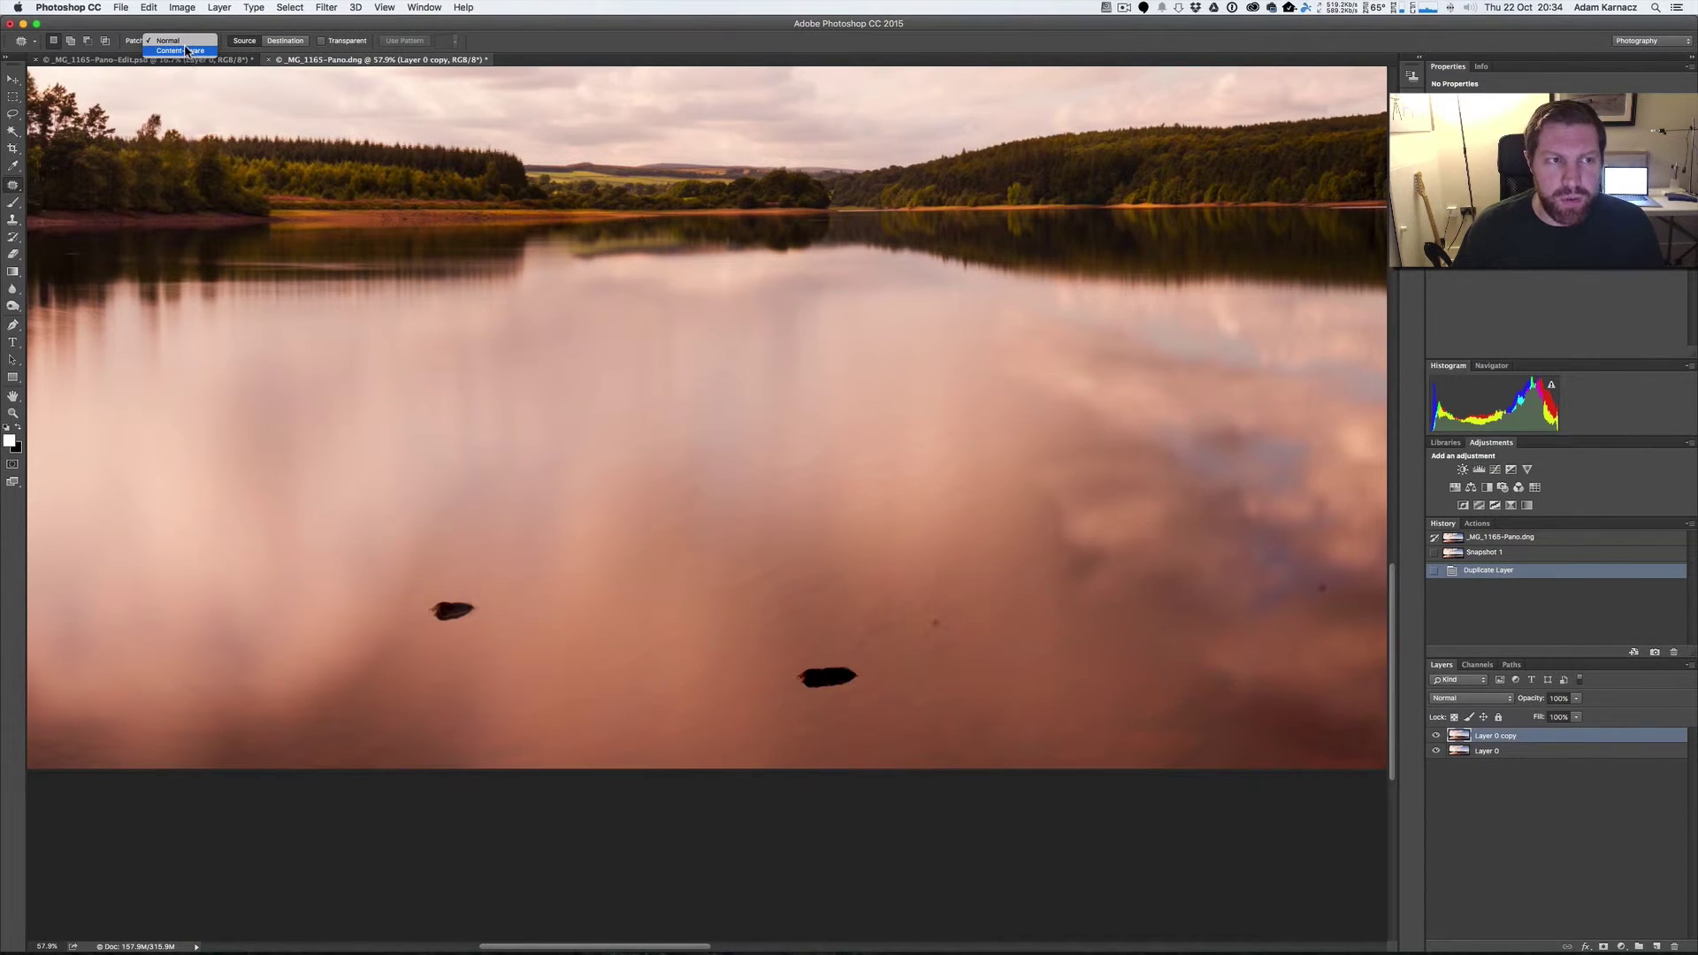
pyautogui.click(187, 44)
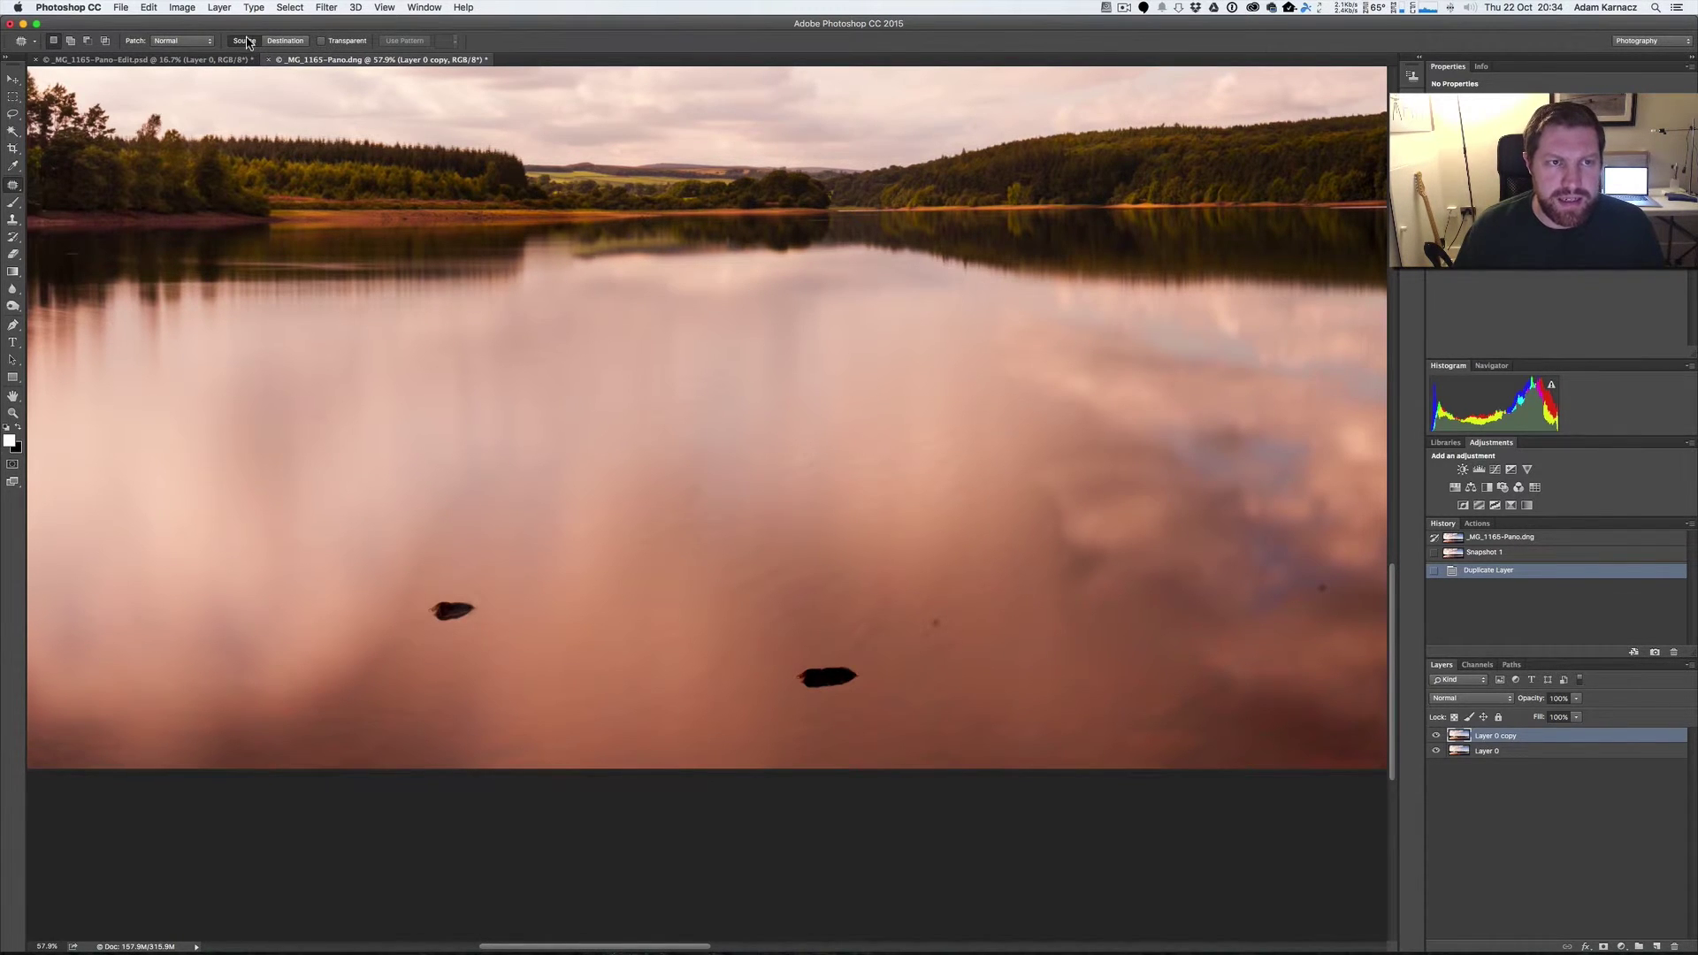
# In Source mode, patch the right-hand stone onto clean water and deselect
pyautogui.click(248, 42)
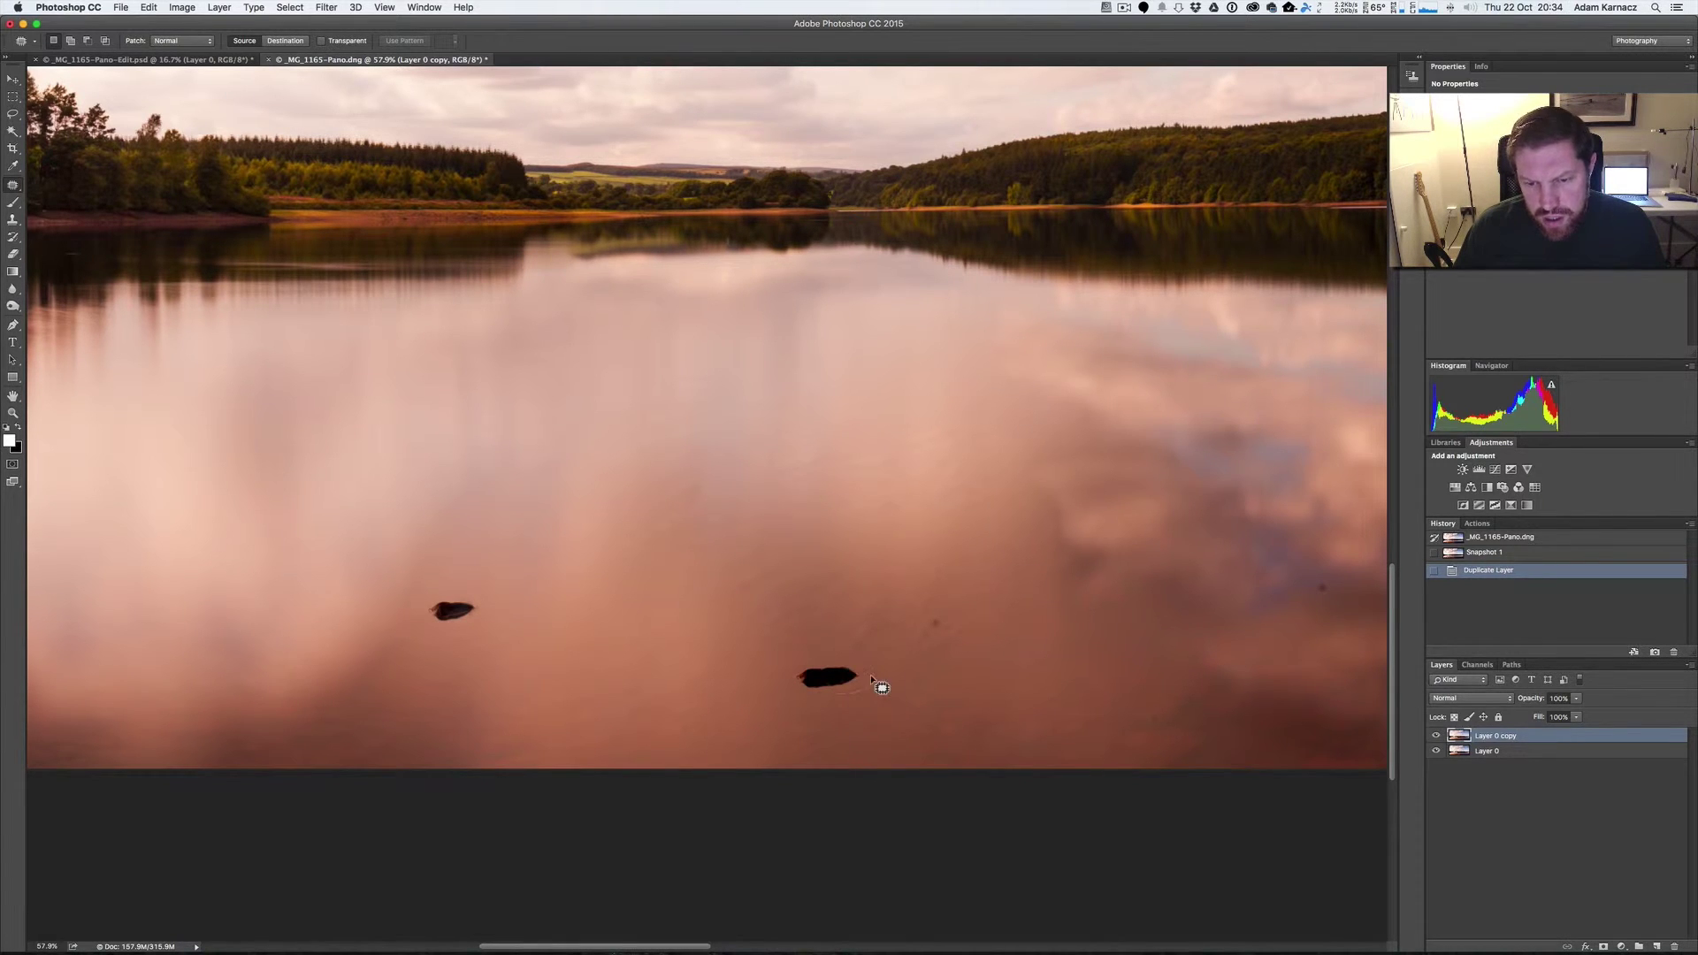
pyautogui.moveTo(854, 661); pyautogui.dragTo(784, 684)
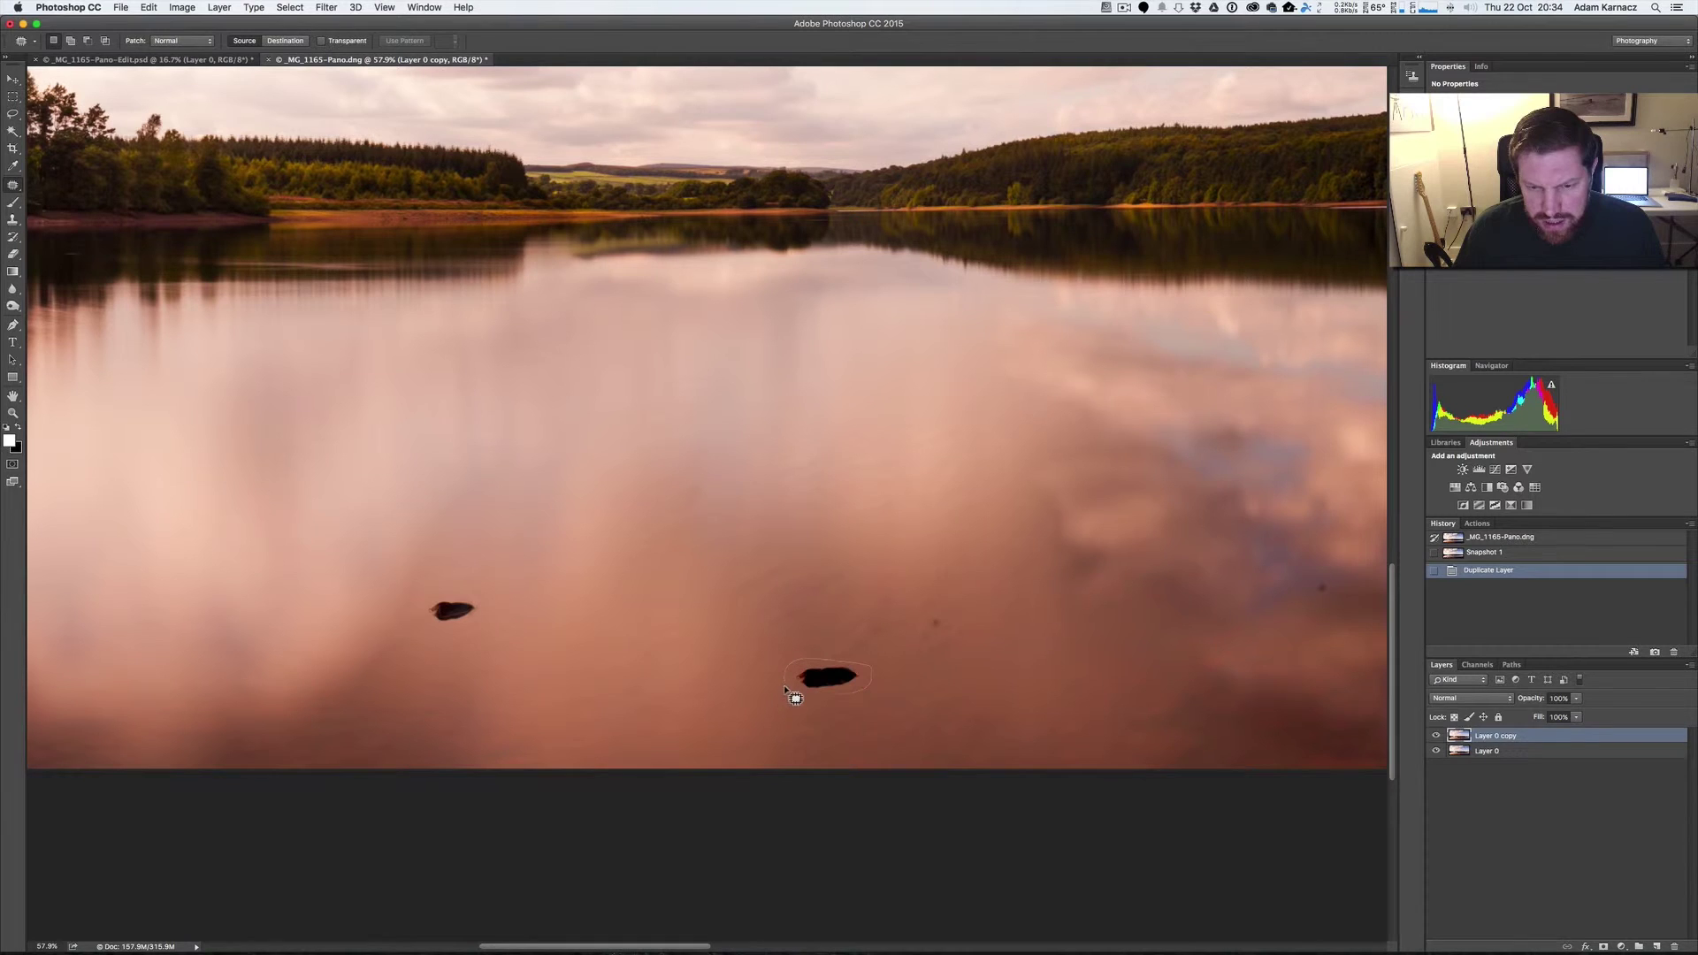
pyautogui.moveTo(837, 694); pyautogui.dragTo(830, 692)
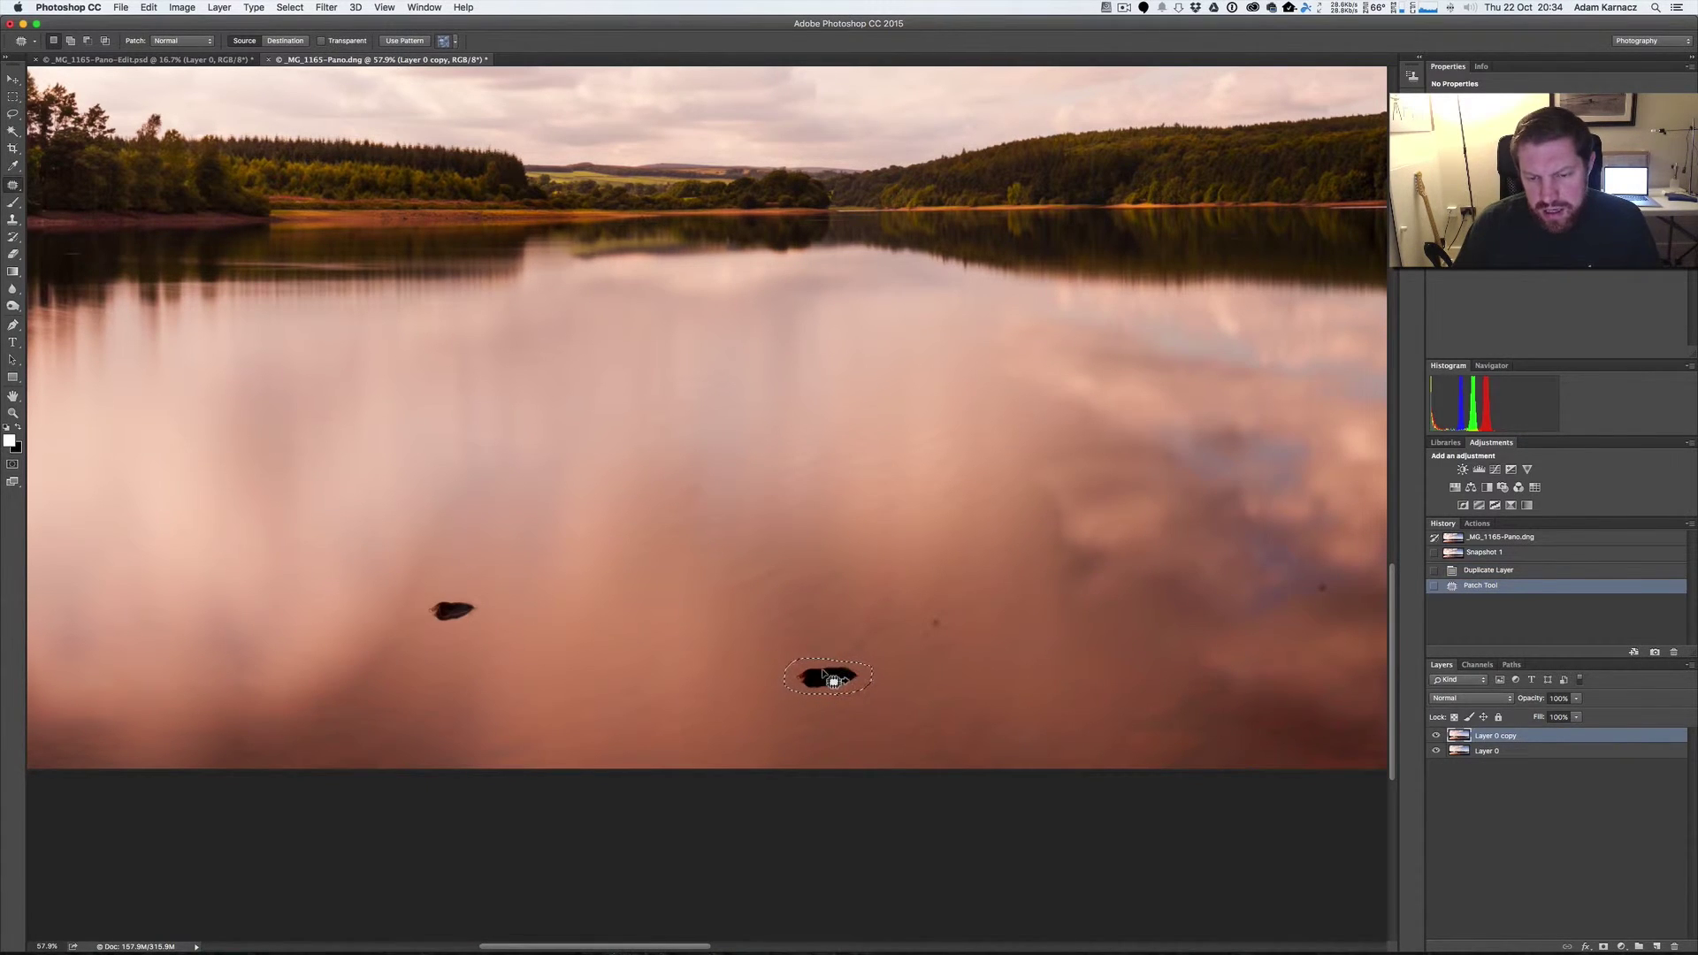
pyautogui.moveTo(823, 673); pyautogui.dragTo(772, 715)
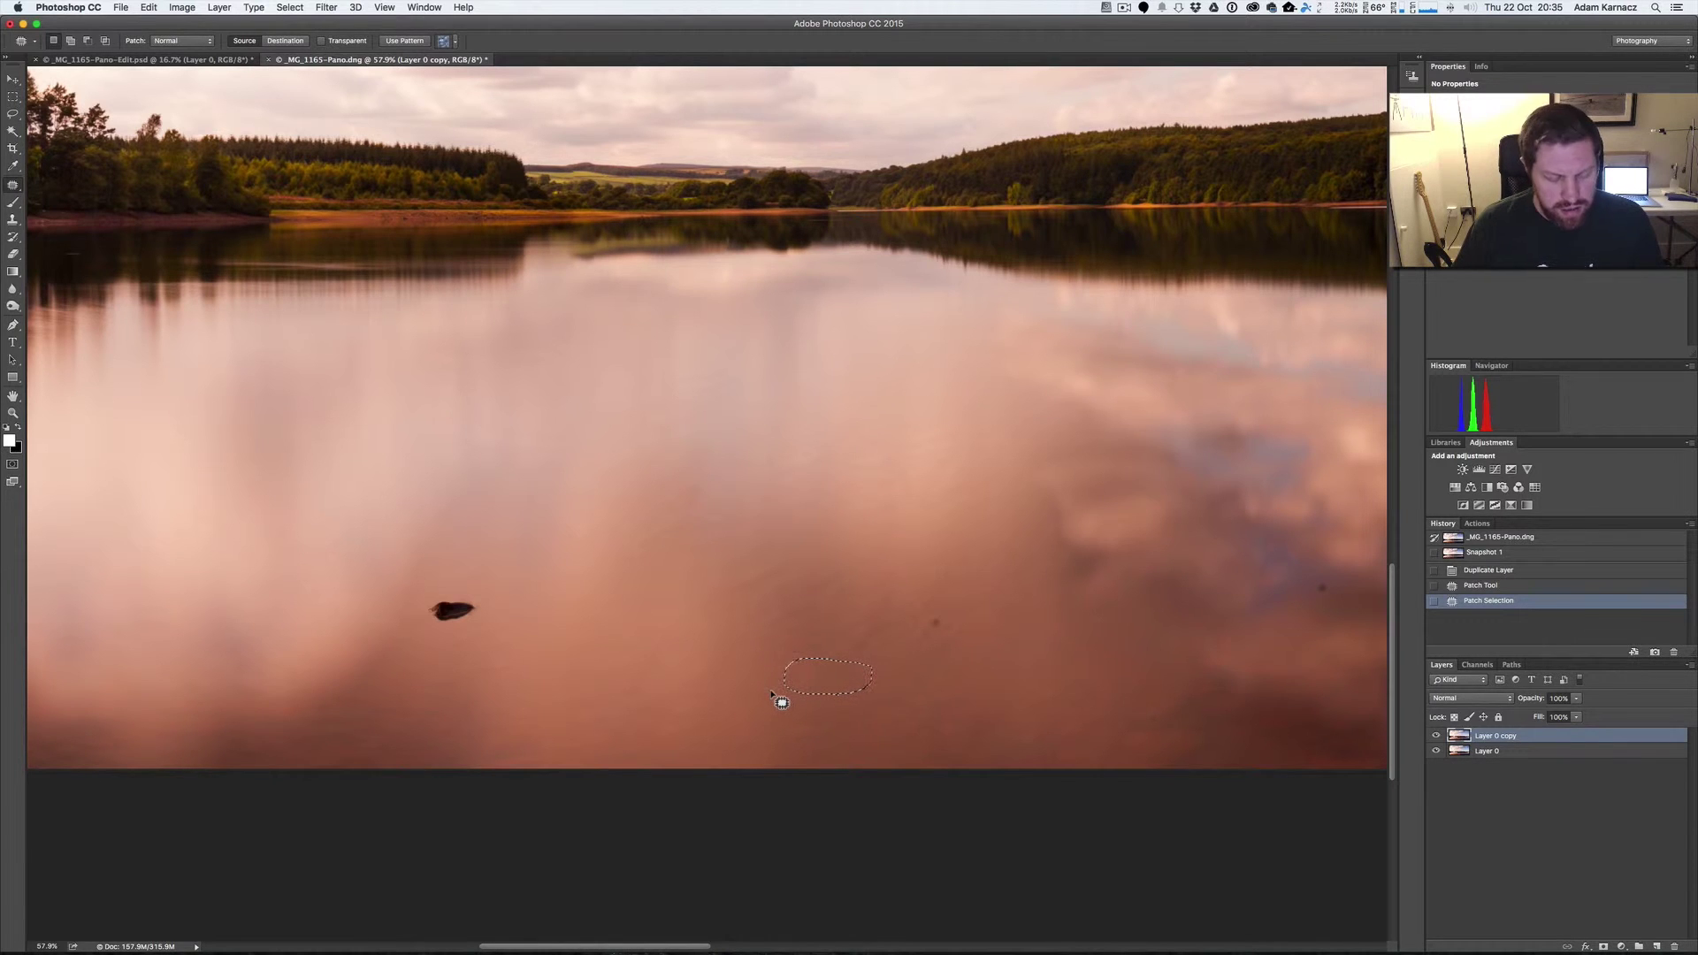
pyautogui.press('super')
pyautogui.press('super+d')
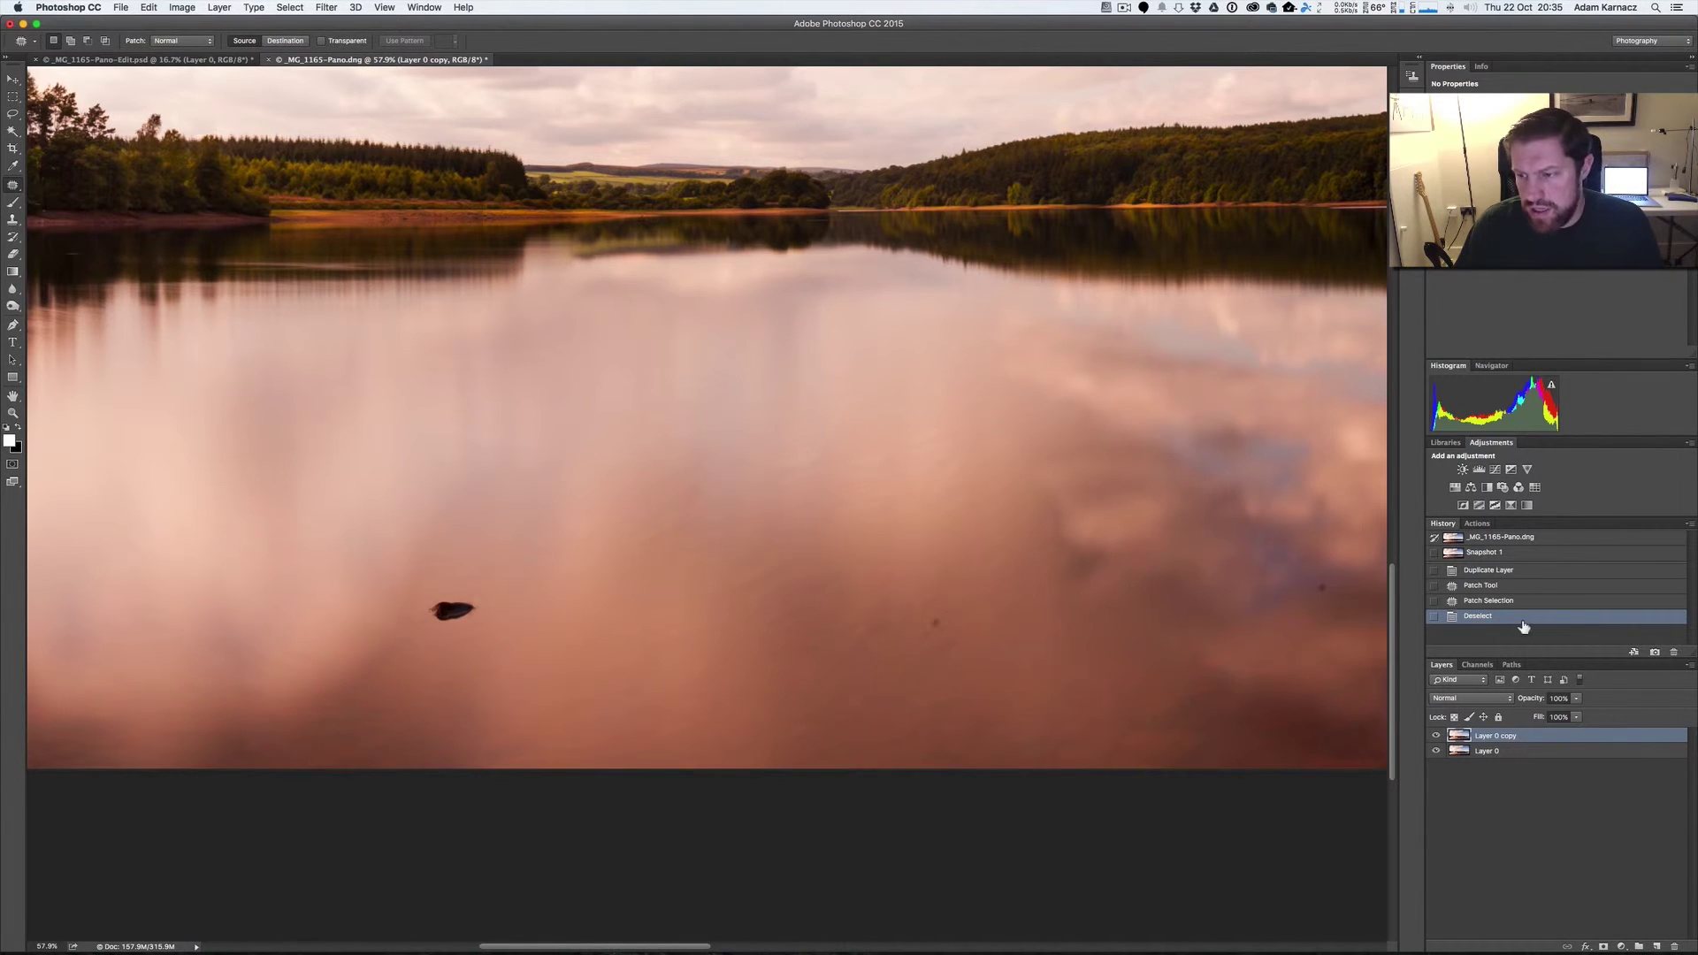
# Compare before and after in History, then patch out the left-hand stone
pyautogui.click(1495, 571)
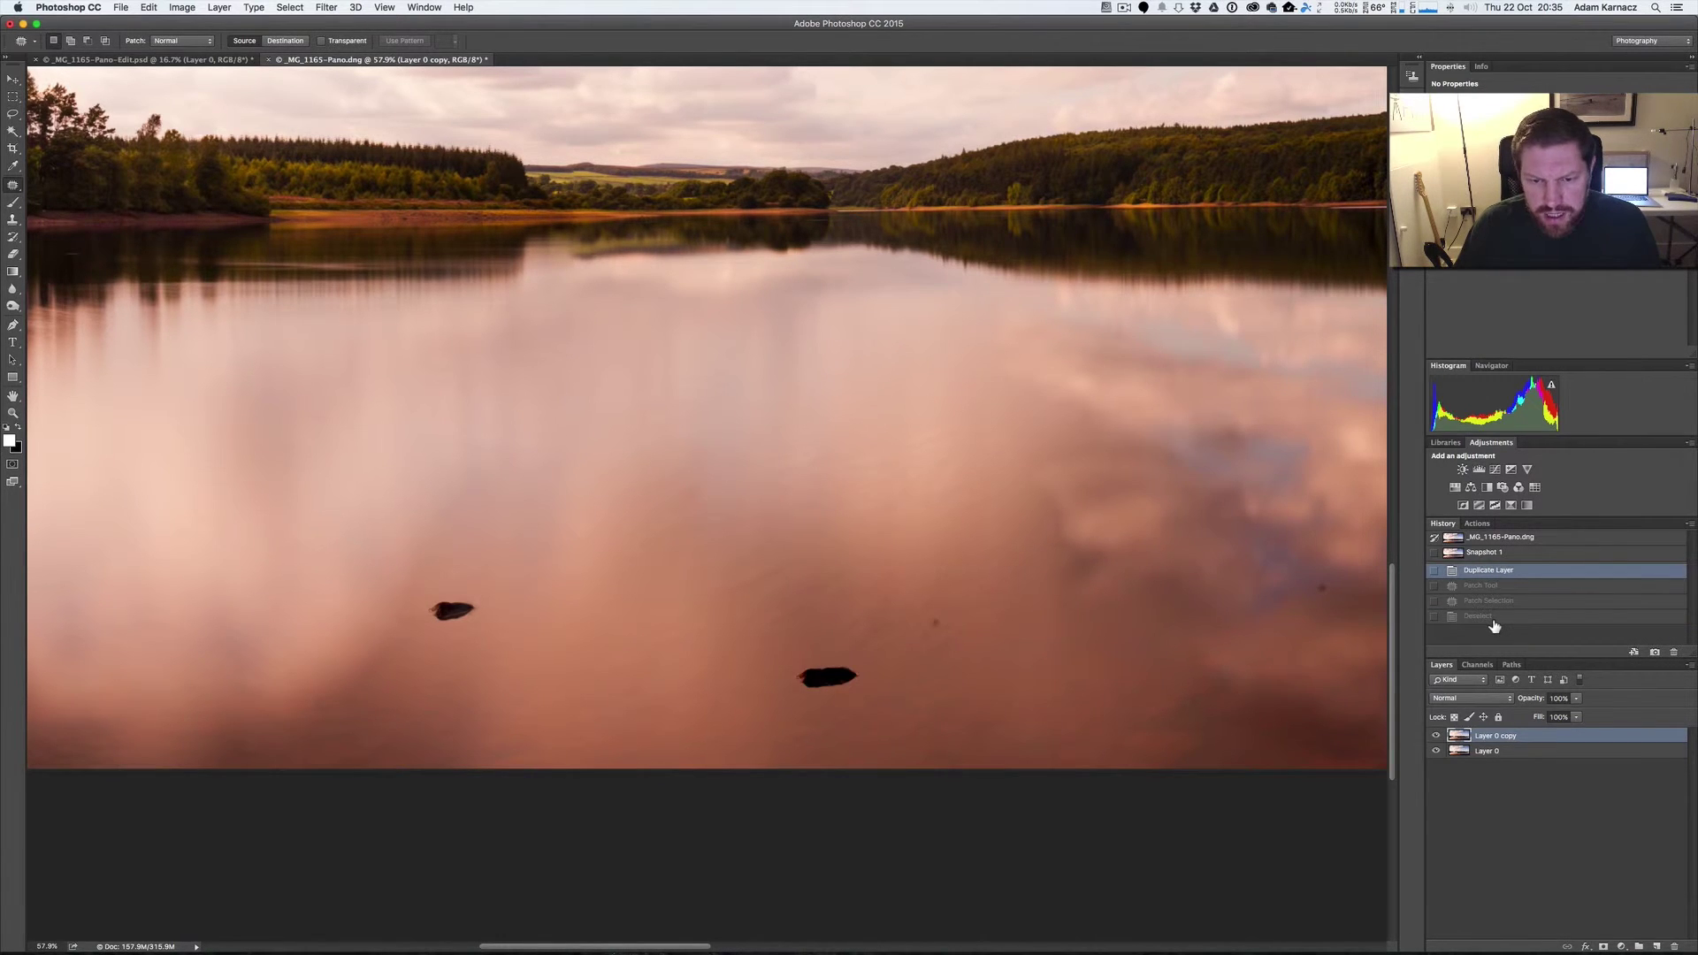
pyautogui.click(1495, 618)
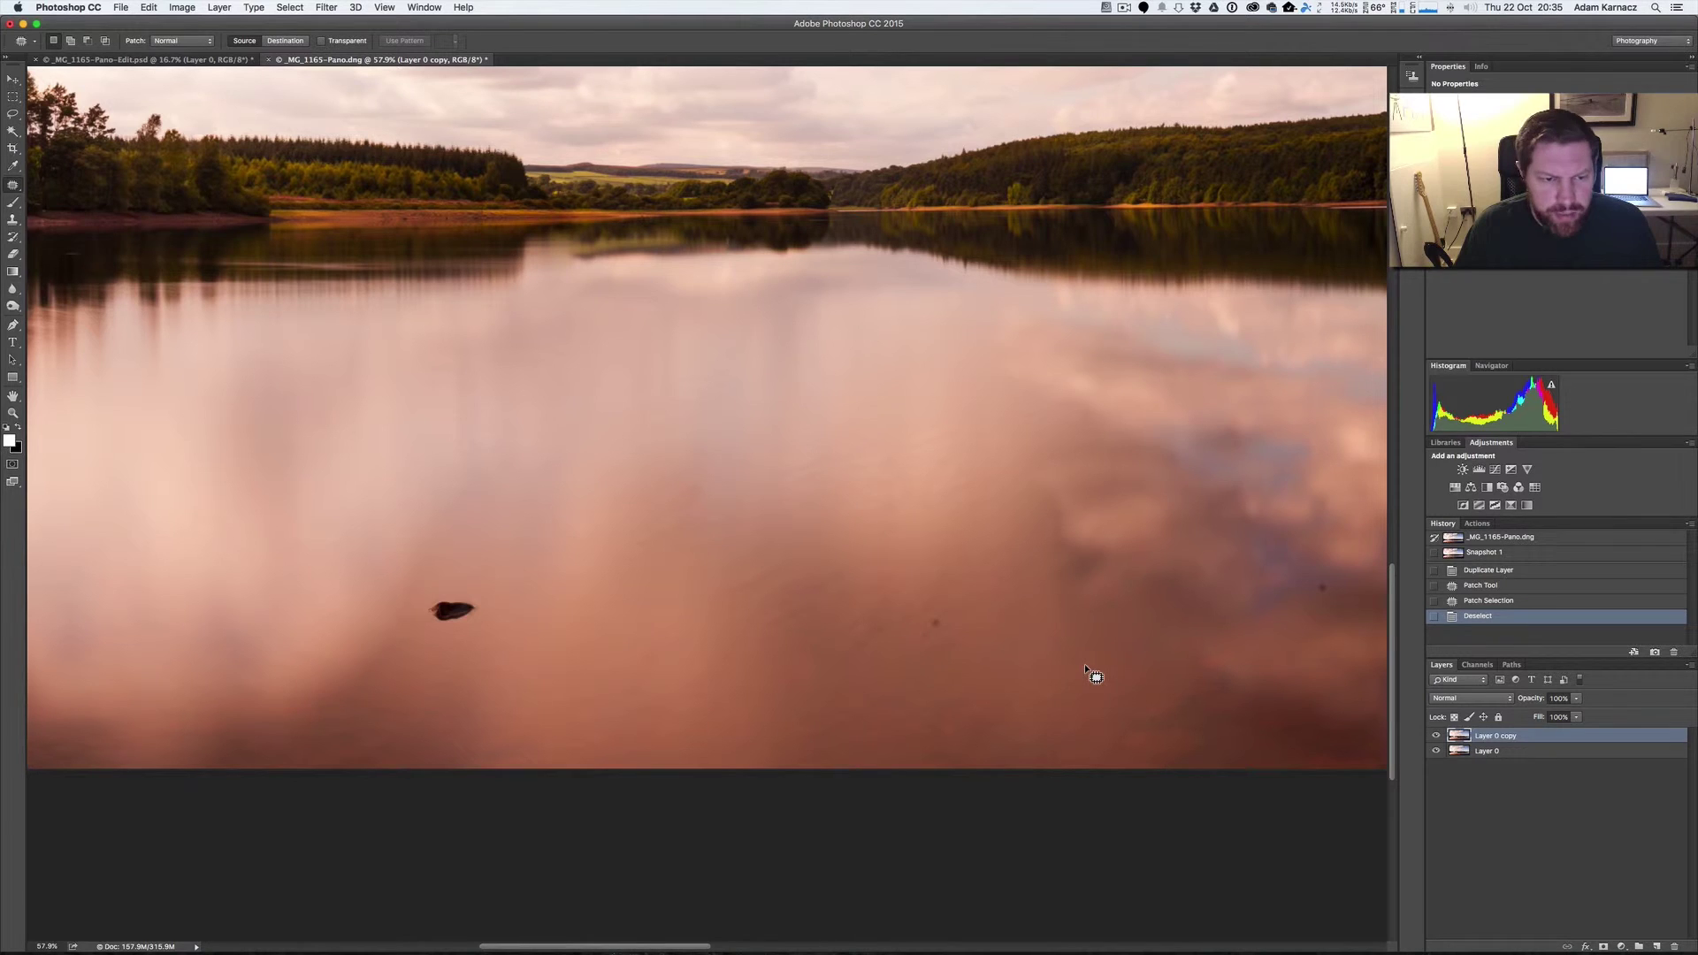
pyautogui.moveTo(480, 615); pyautogui.dragTo(423, 677)
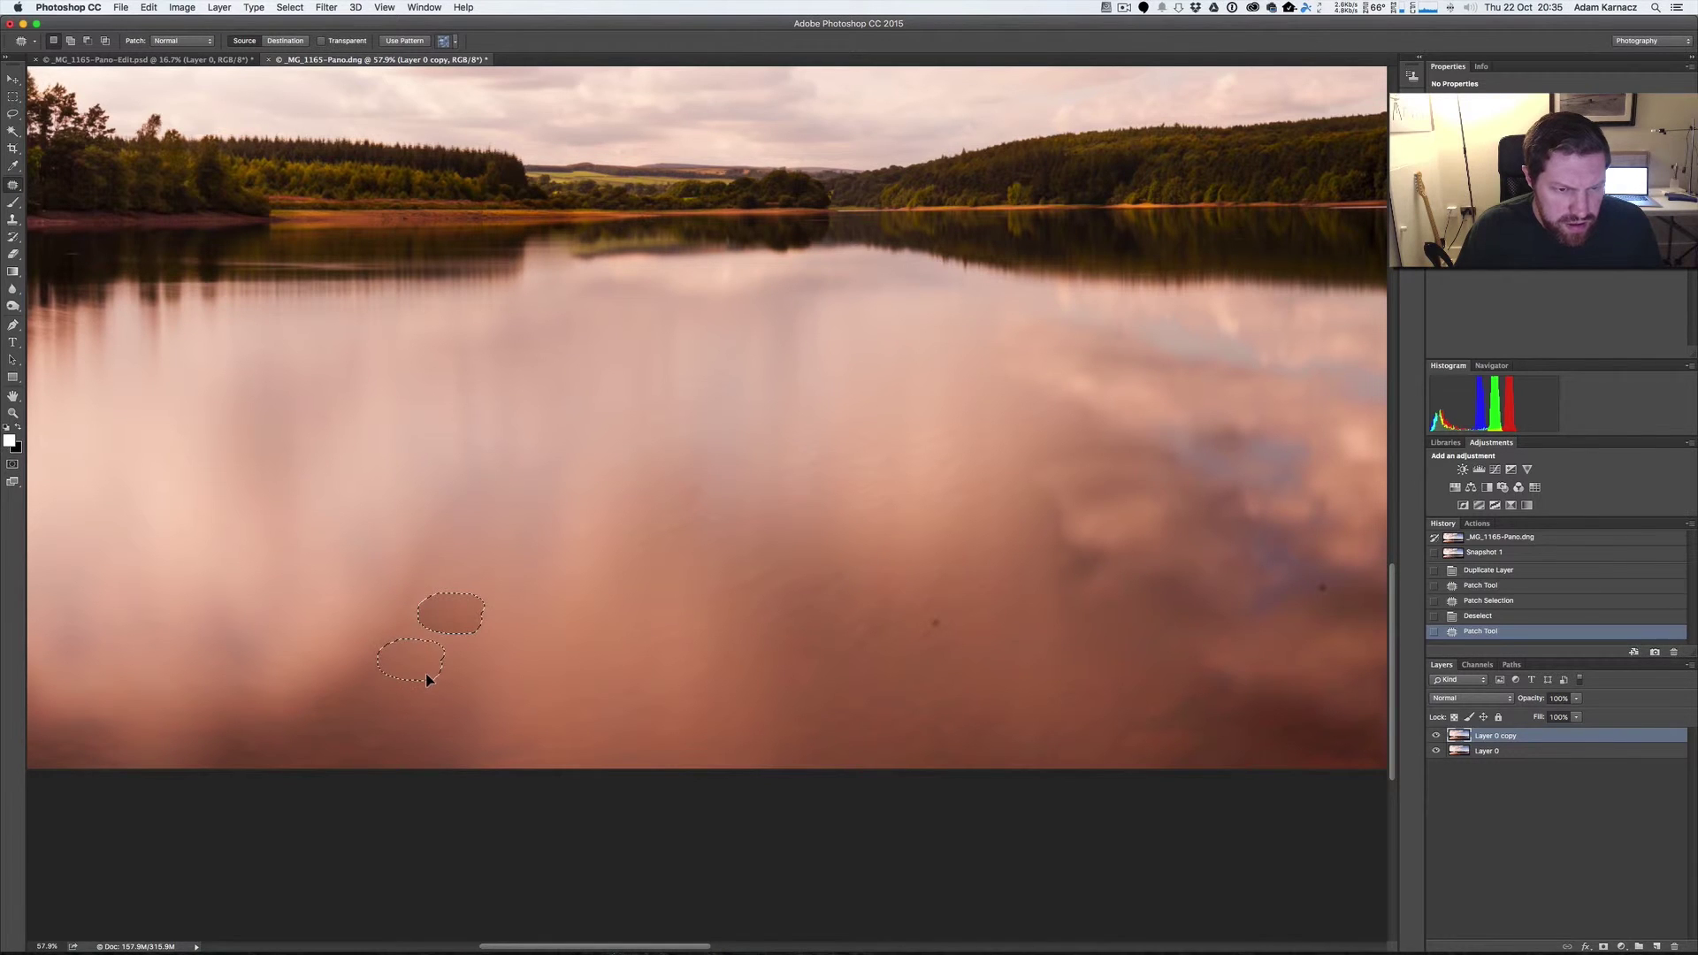
pyautogui.press('super+d')
# Pan to the lower left and patch out two small rocks there
pyautogui.press('space')
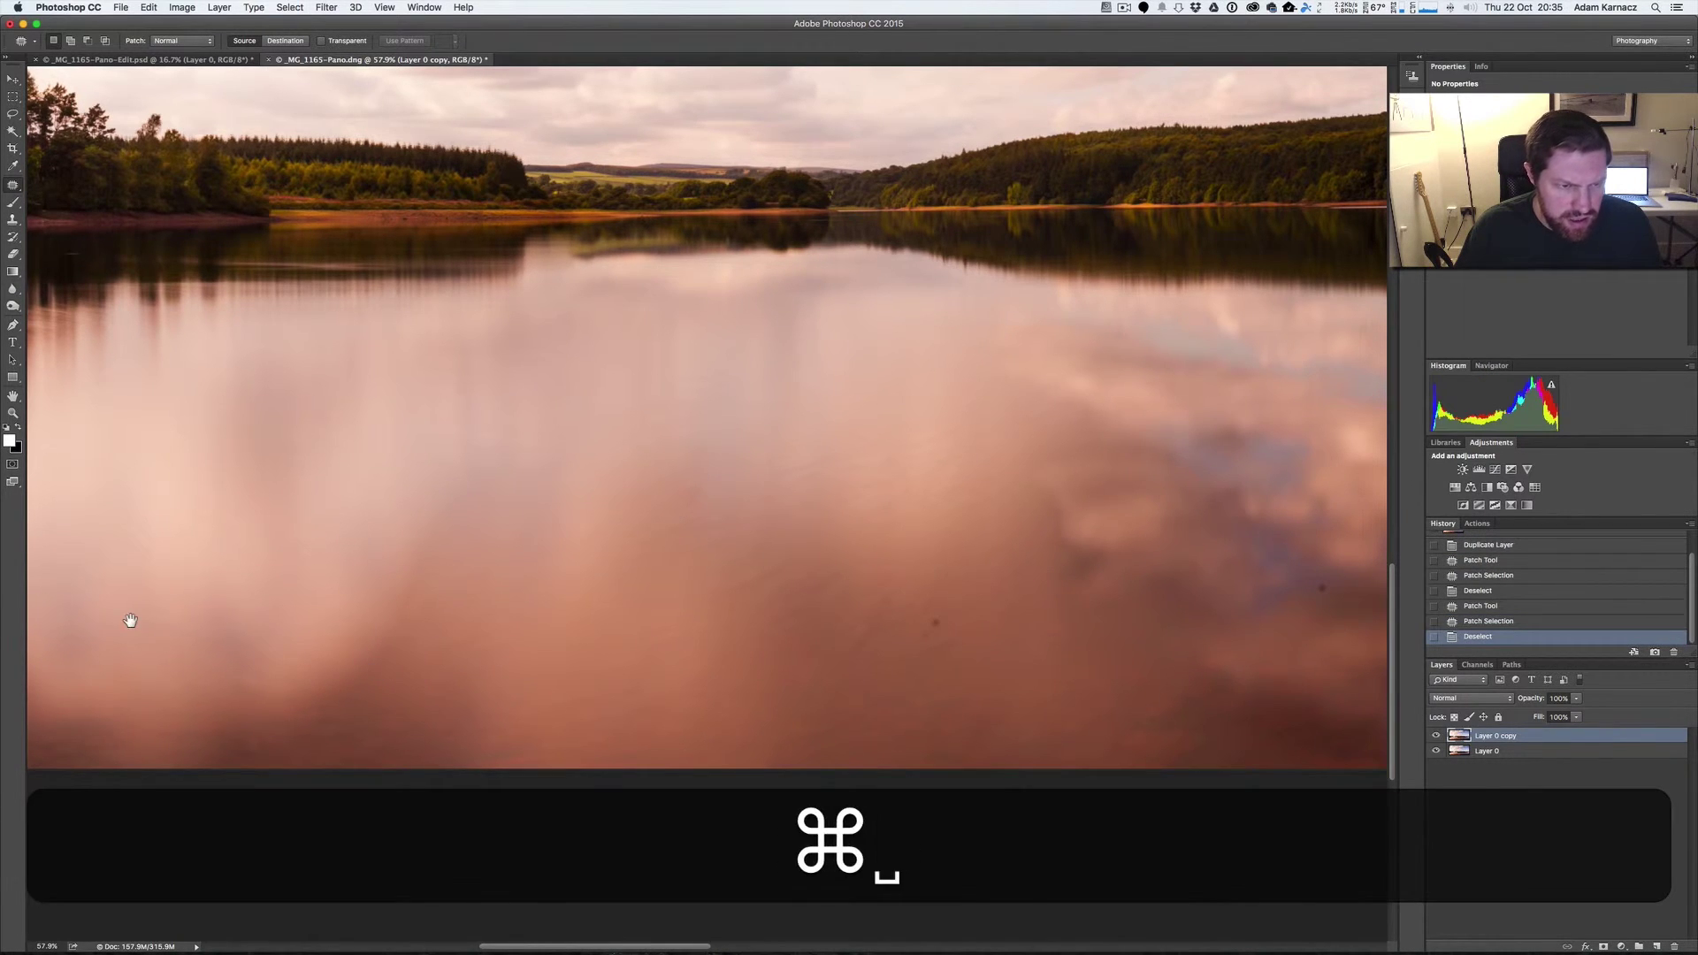
pyautogui.moveTo(133, 618)
pyautogui.mouseDown()
pyautogui.moveTo(711, 648)
pyautogui.moveTo(792, 538)
pyautogui.mouseUp()
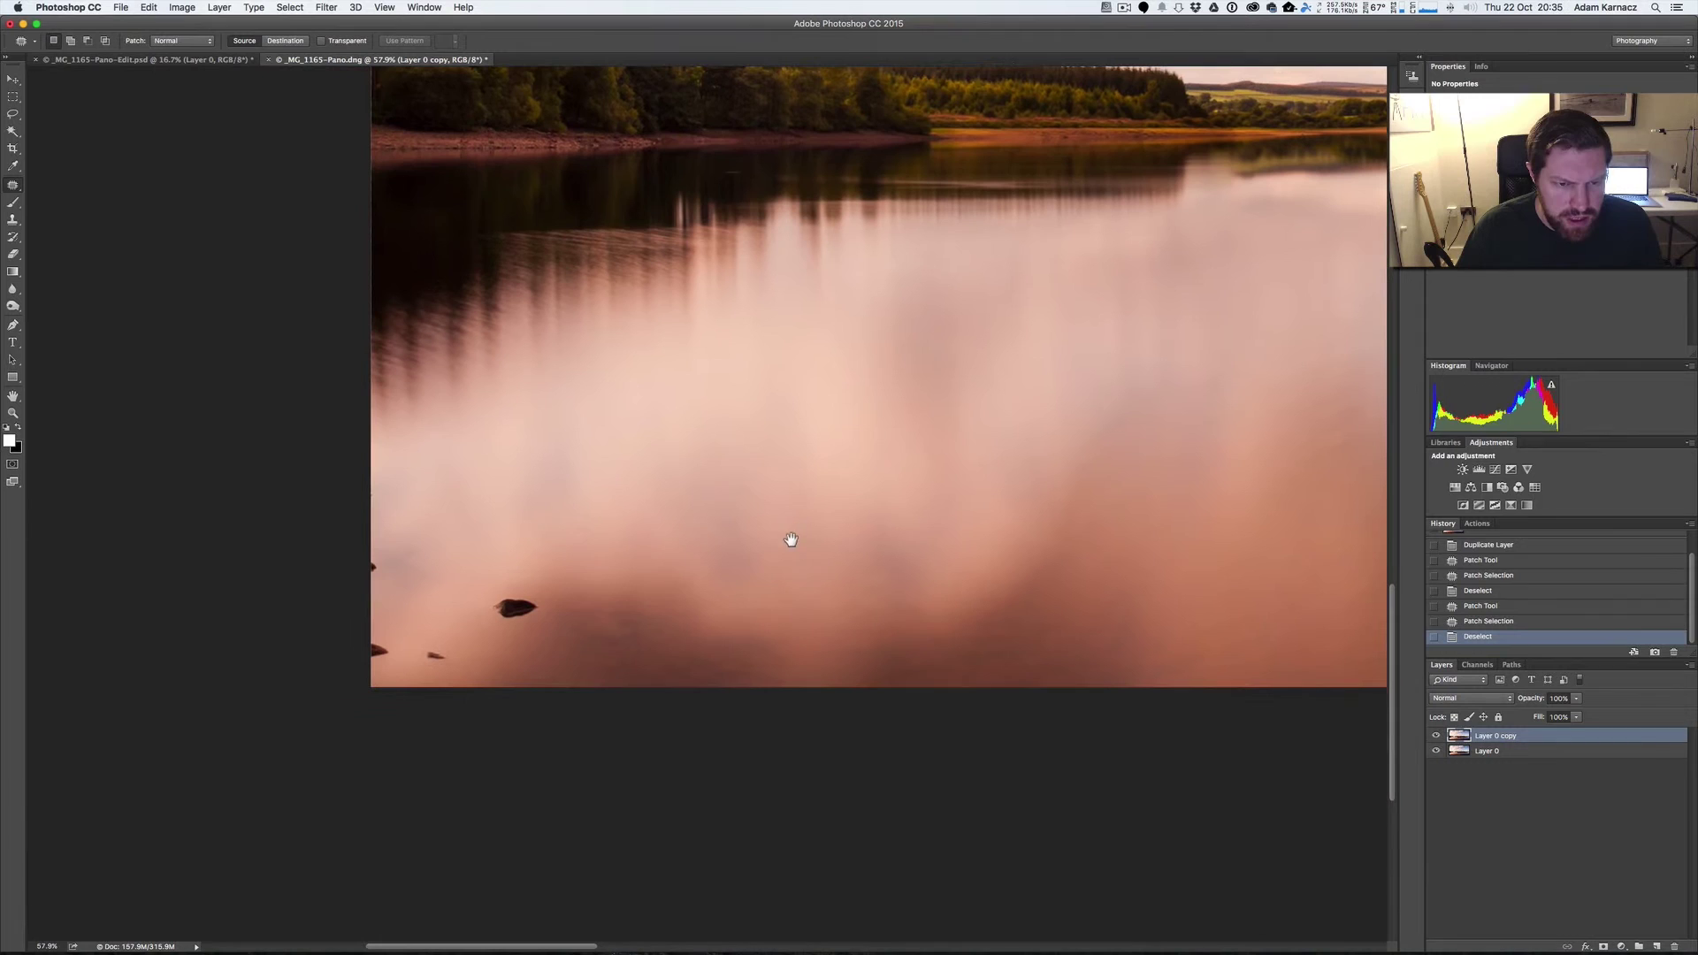
pyautogui.moveTo(534, 624)
pyautogui.mouseDown()
pyautogui.moveTo(550, 611)
pyautogui.moveTo(527, 599)
pyautogui.moveTo(488, 607)
pyautogui.moveTo(534, 628)
pyautogui.moveTo(479, 655)
pyautogui.mouseUp()
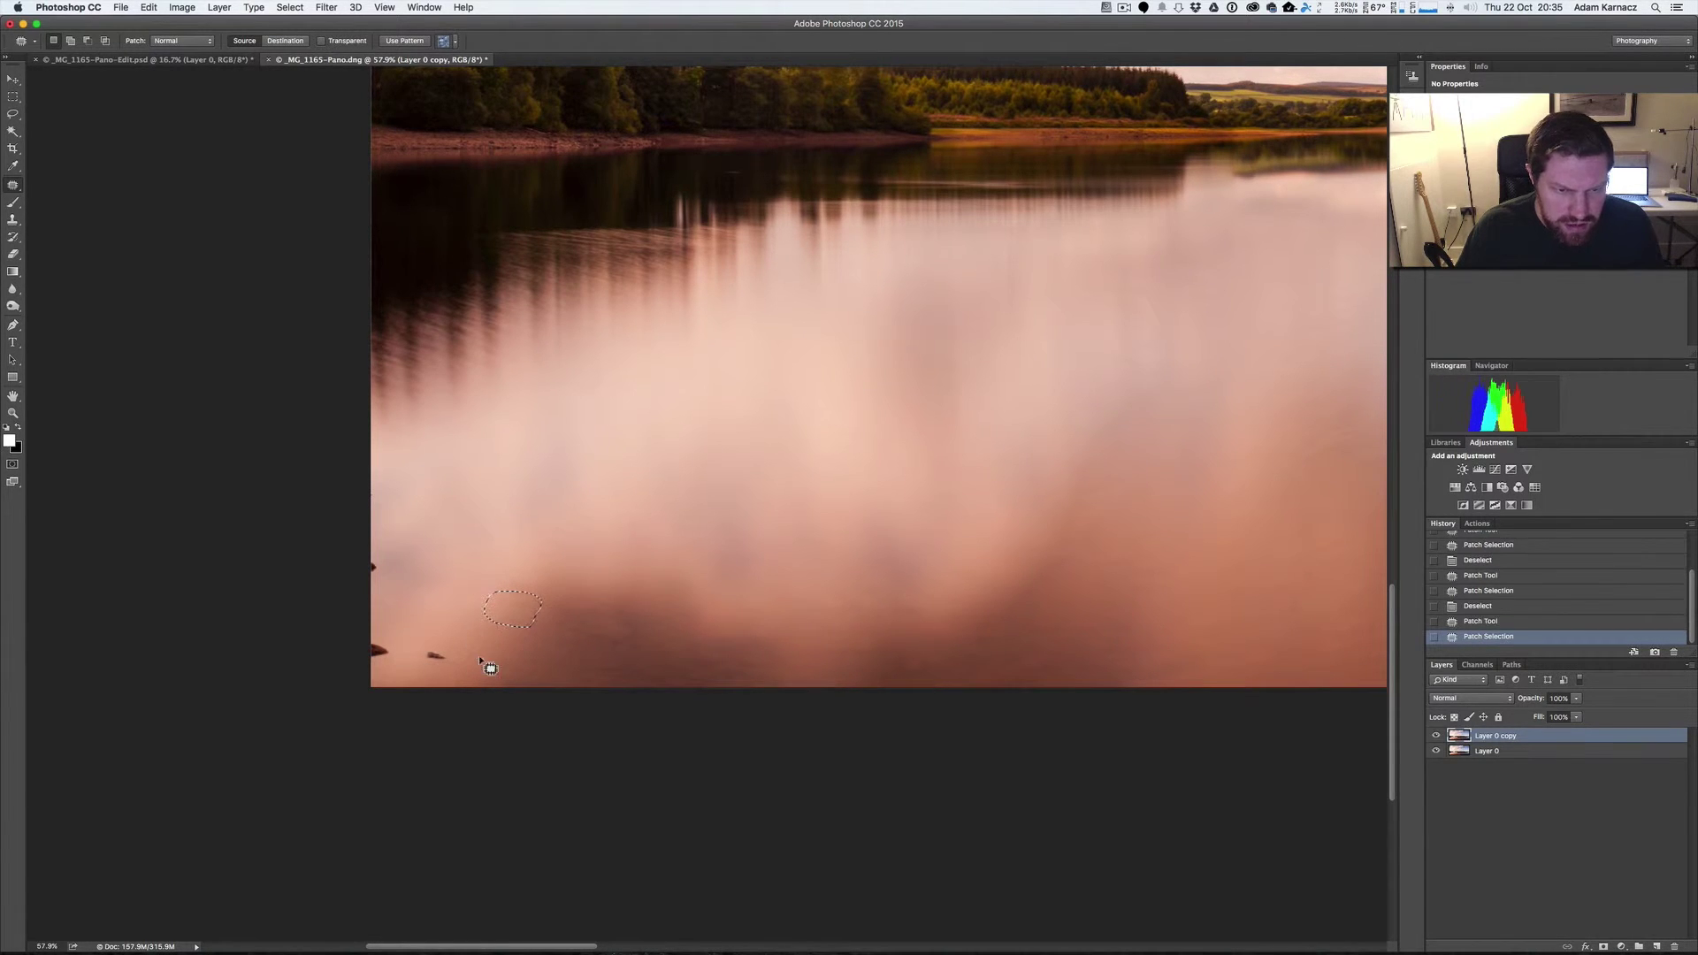
pyautogui.press('super+d')
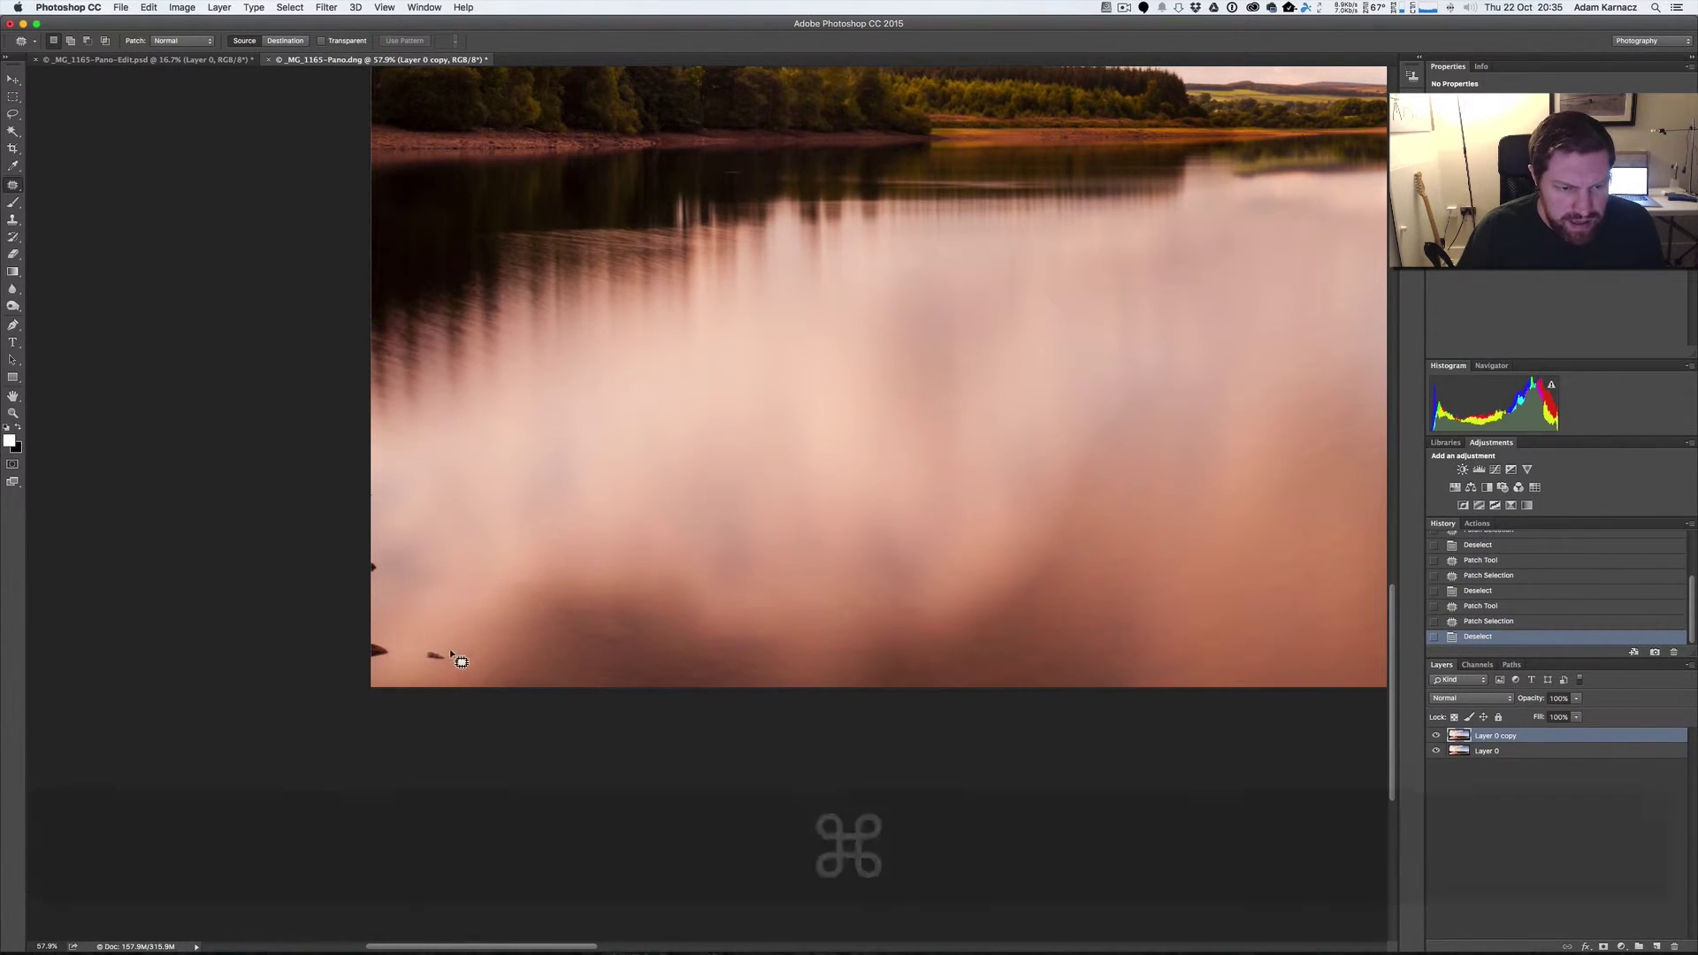
pyautogui.moveTo(450, 650)
pyautogui.mouseDown()
pyautogui.moveTo(457, 665)
pyautogui.moveTo(454, 622)
pyautogui.mouseUp()
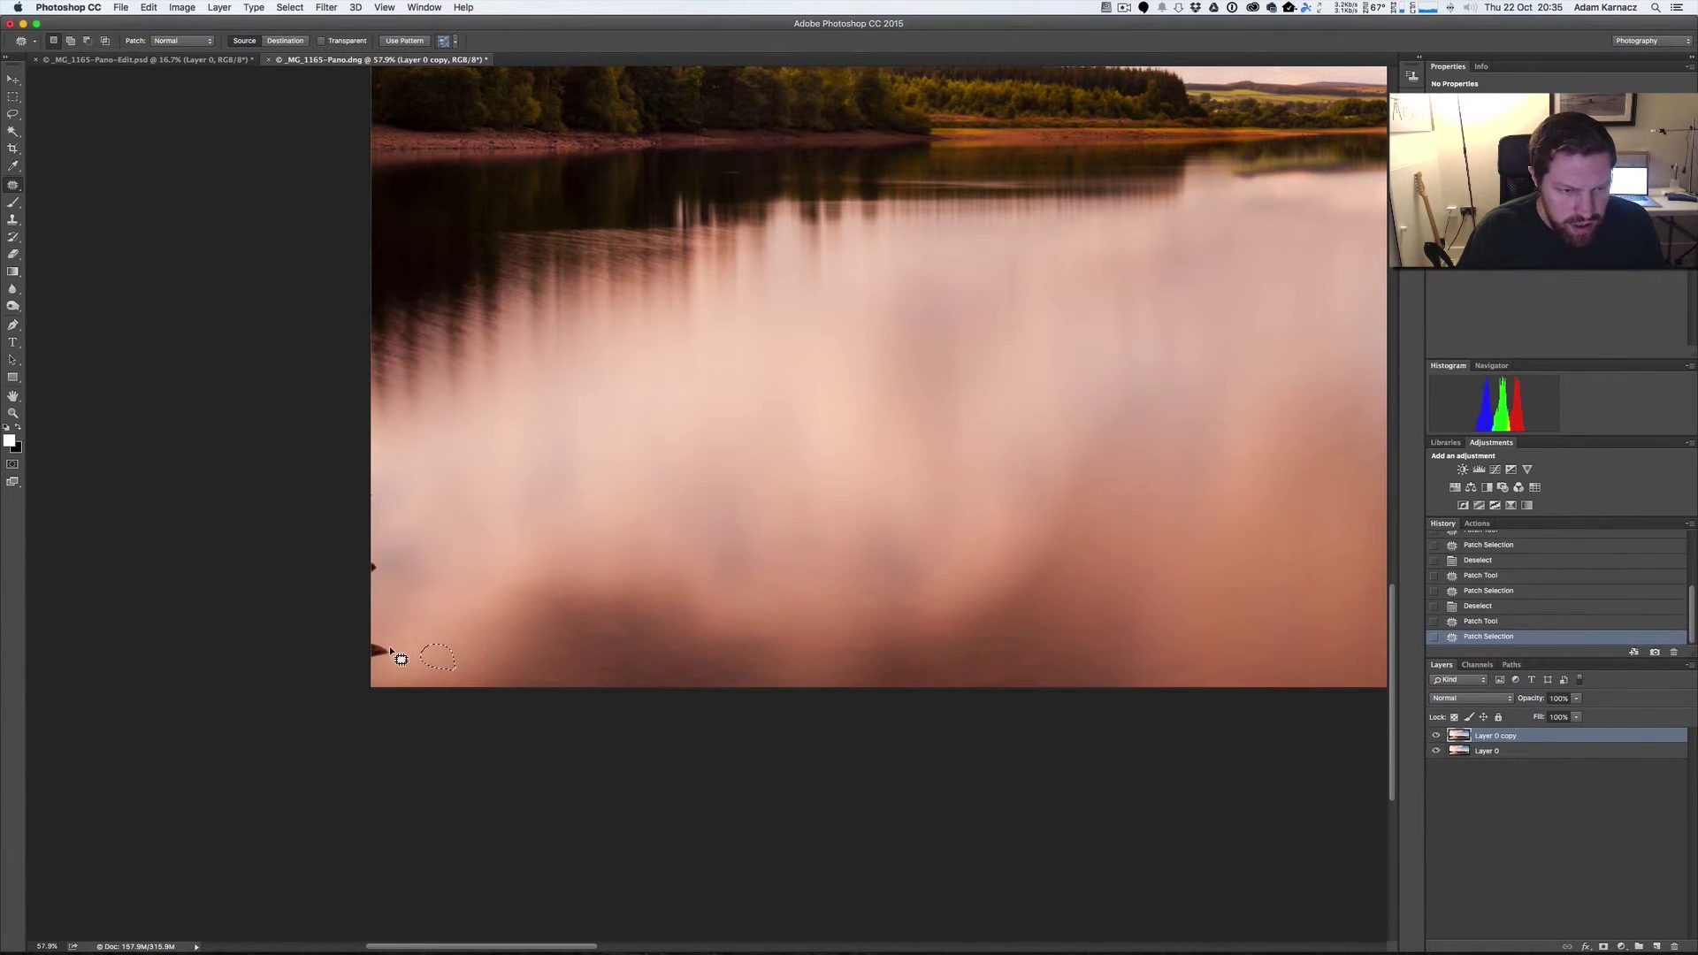
pyautogui.press('super+d')
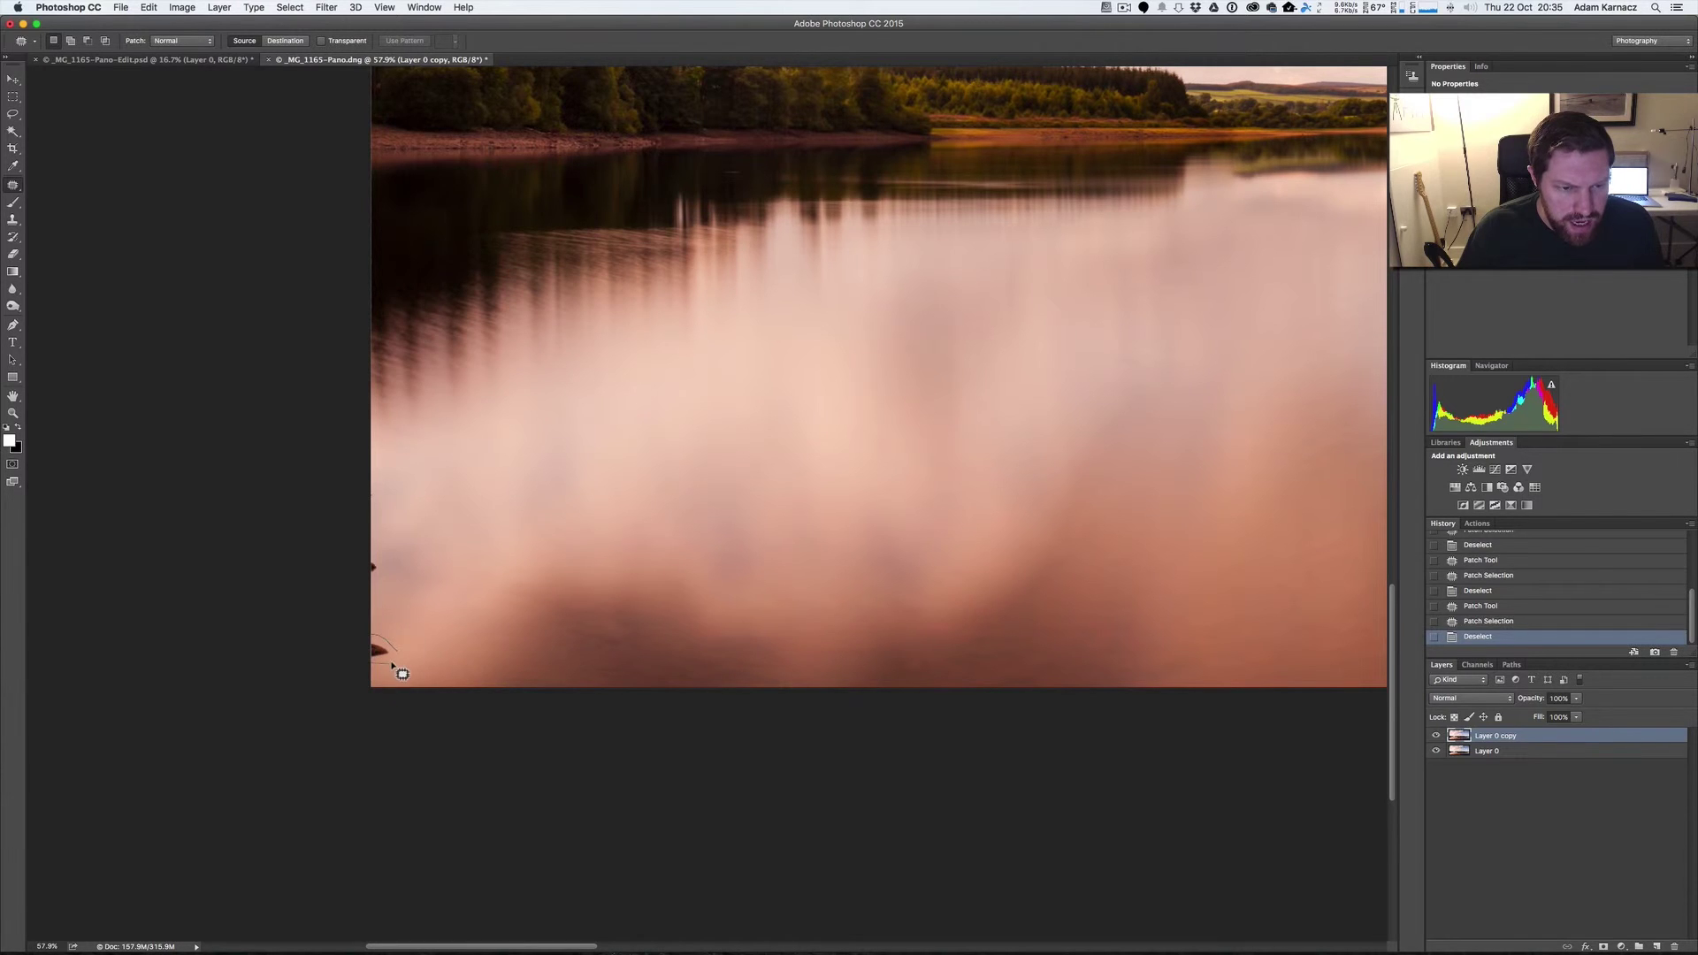
# Patch out the bottom-left edge stone and fit the whole panorama on screen
pyautogui.moveTo(397, 652); pyautogui.dragTo(389, 621)
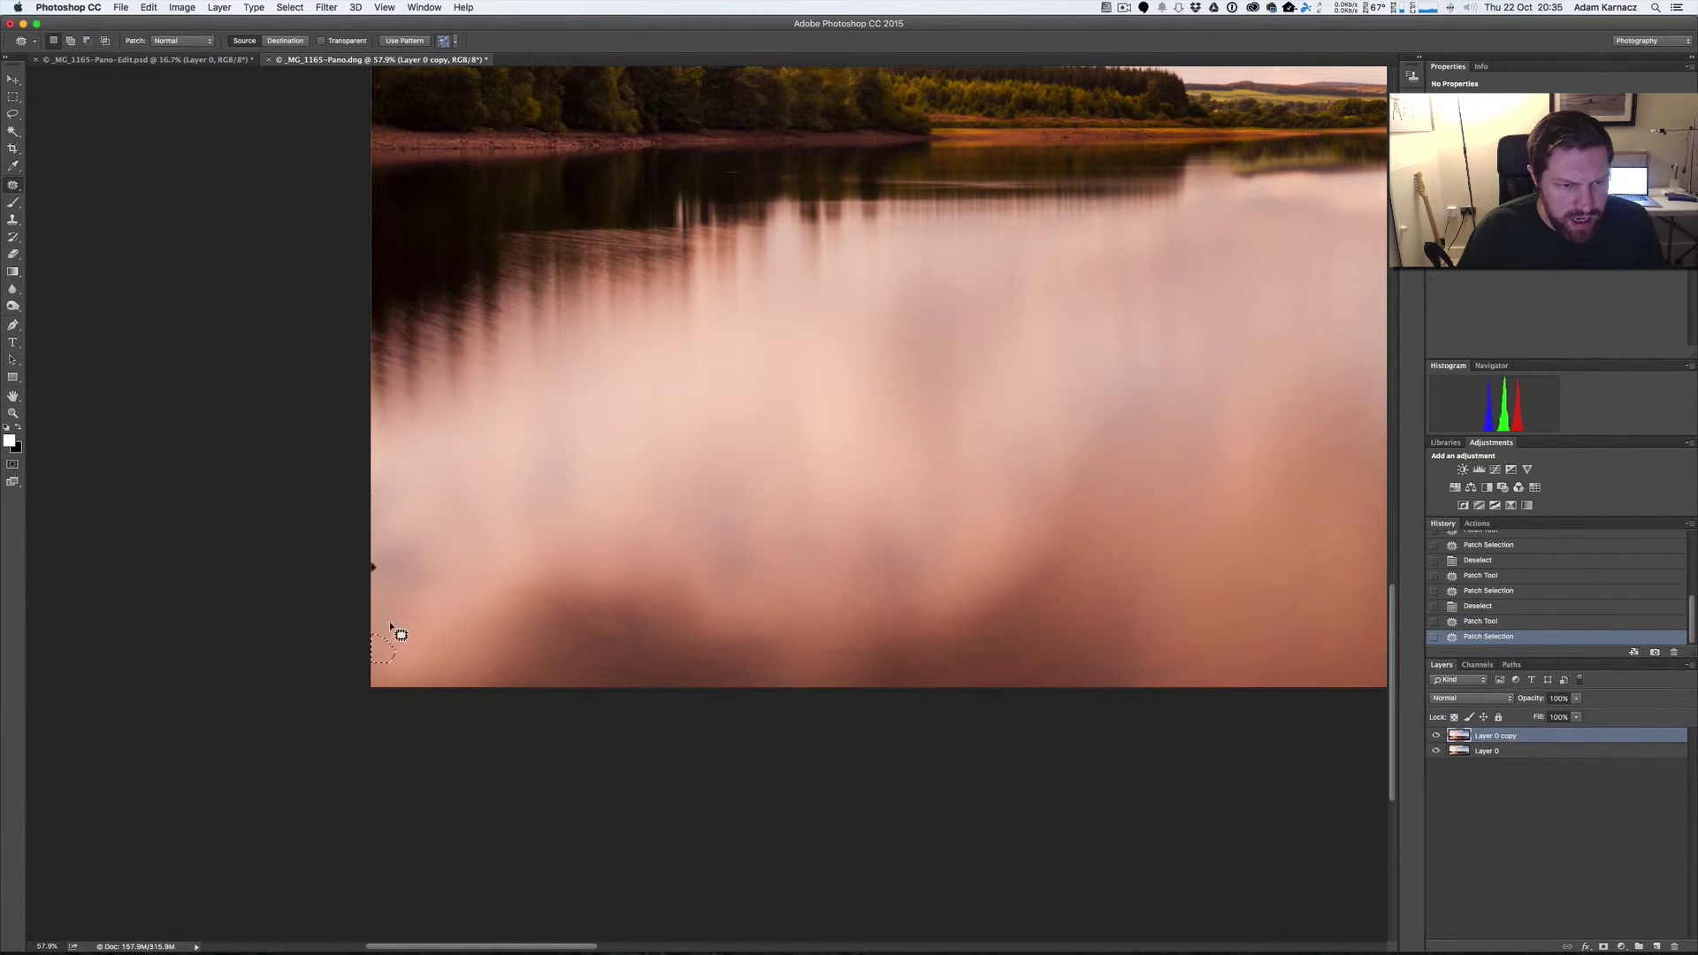
pyautogui.moveTo(390, 561)
pyautogui.mouseDown()
pyautogui.moveTo(381, 595)
pyautogui.moveTo(394, 538)
pyautogui.mouseUp()
pyautogui.press('super+d')
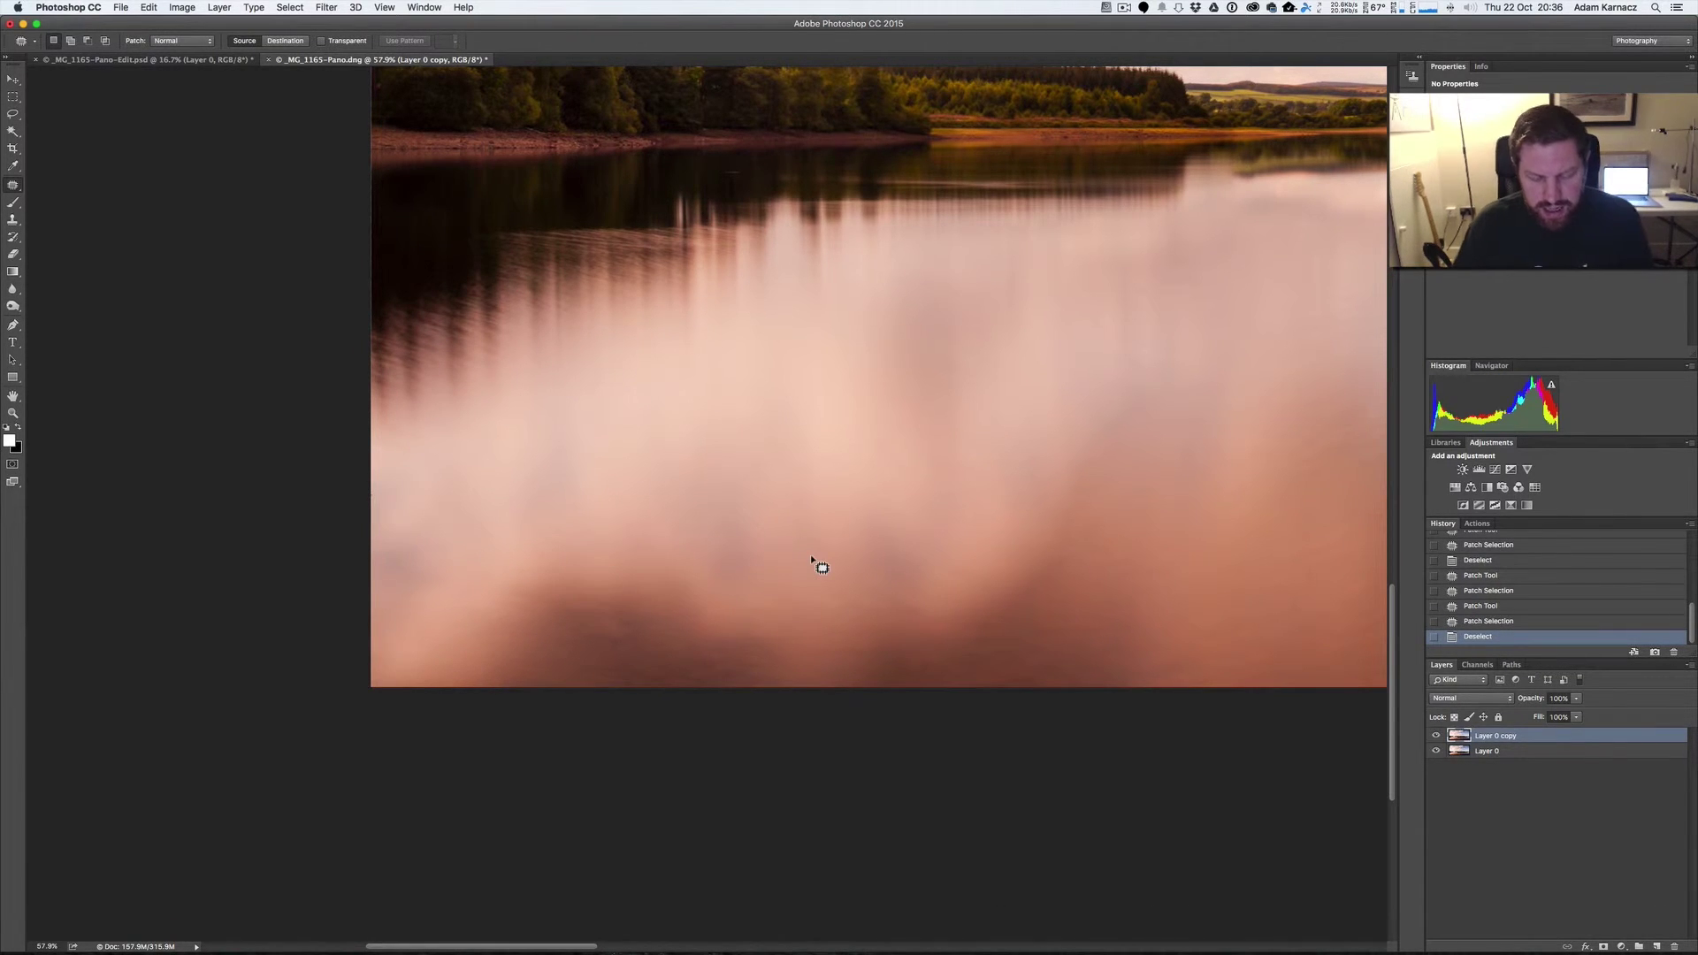
pyautogui.press('super')
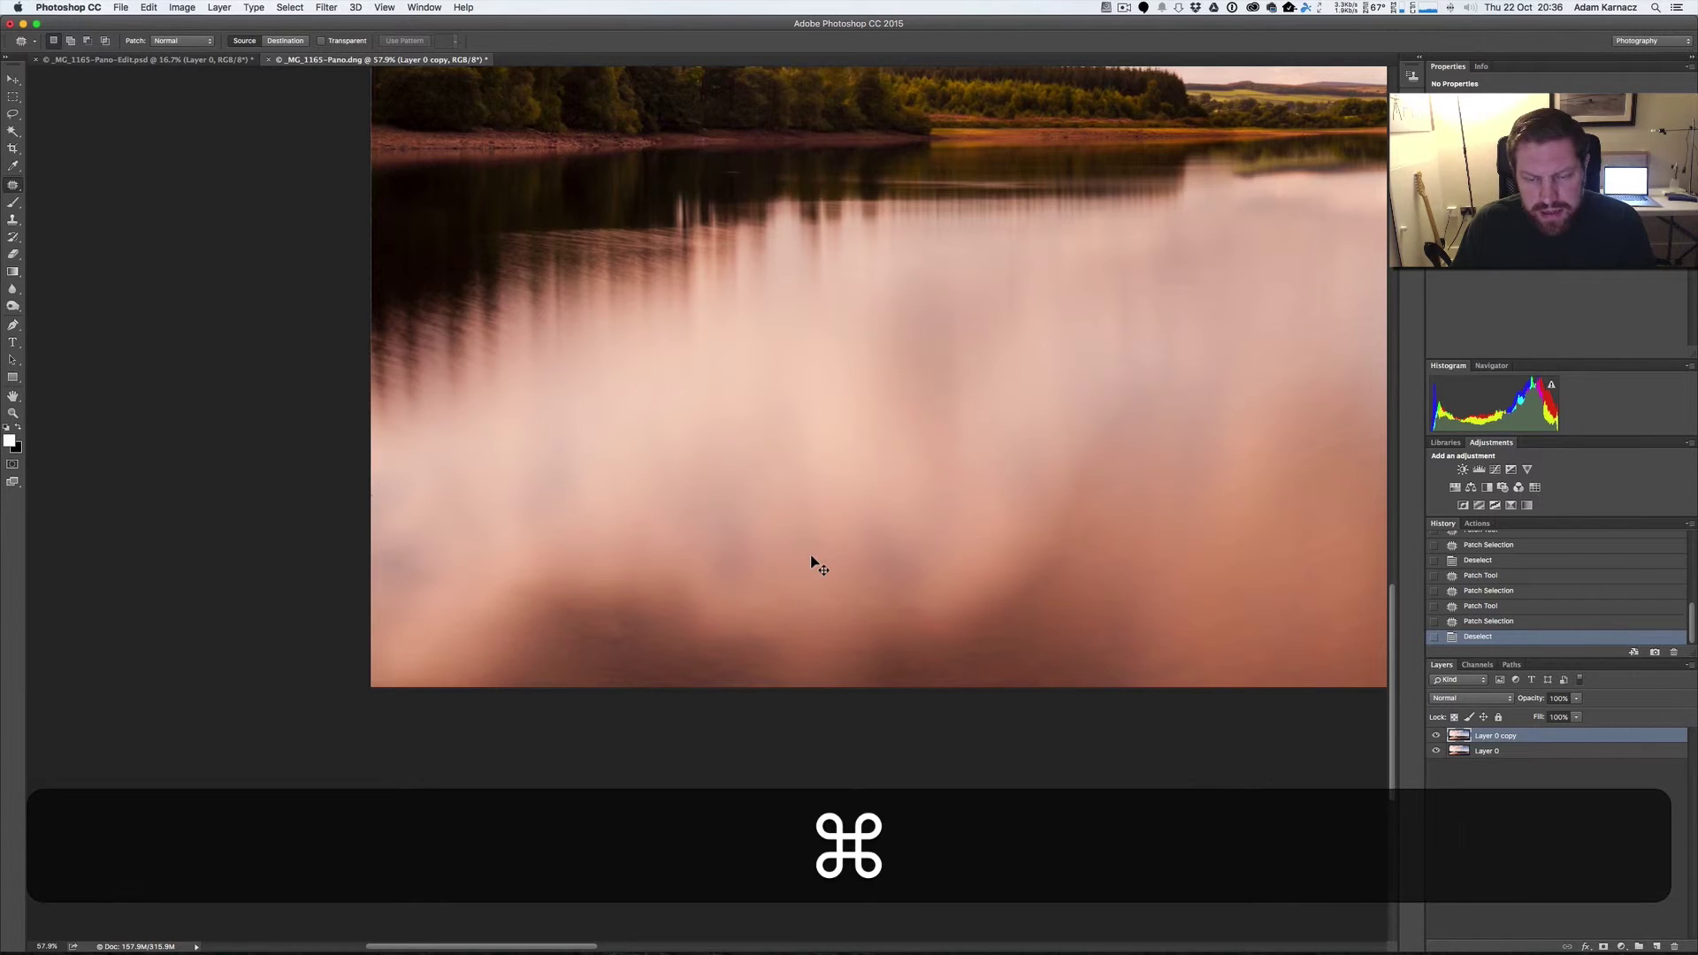
pyautogui.press('super+0')
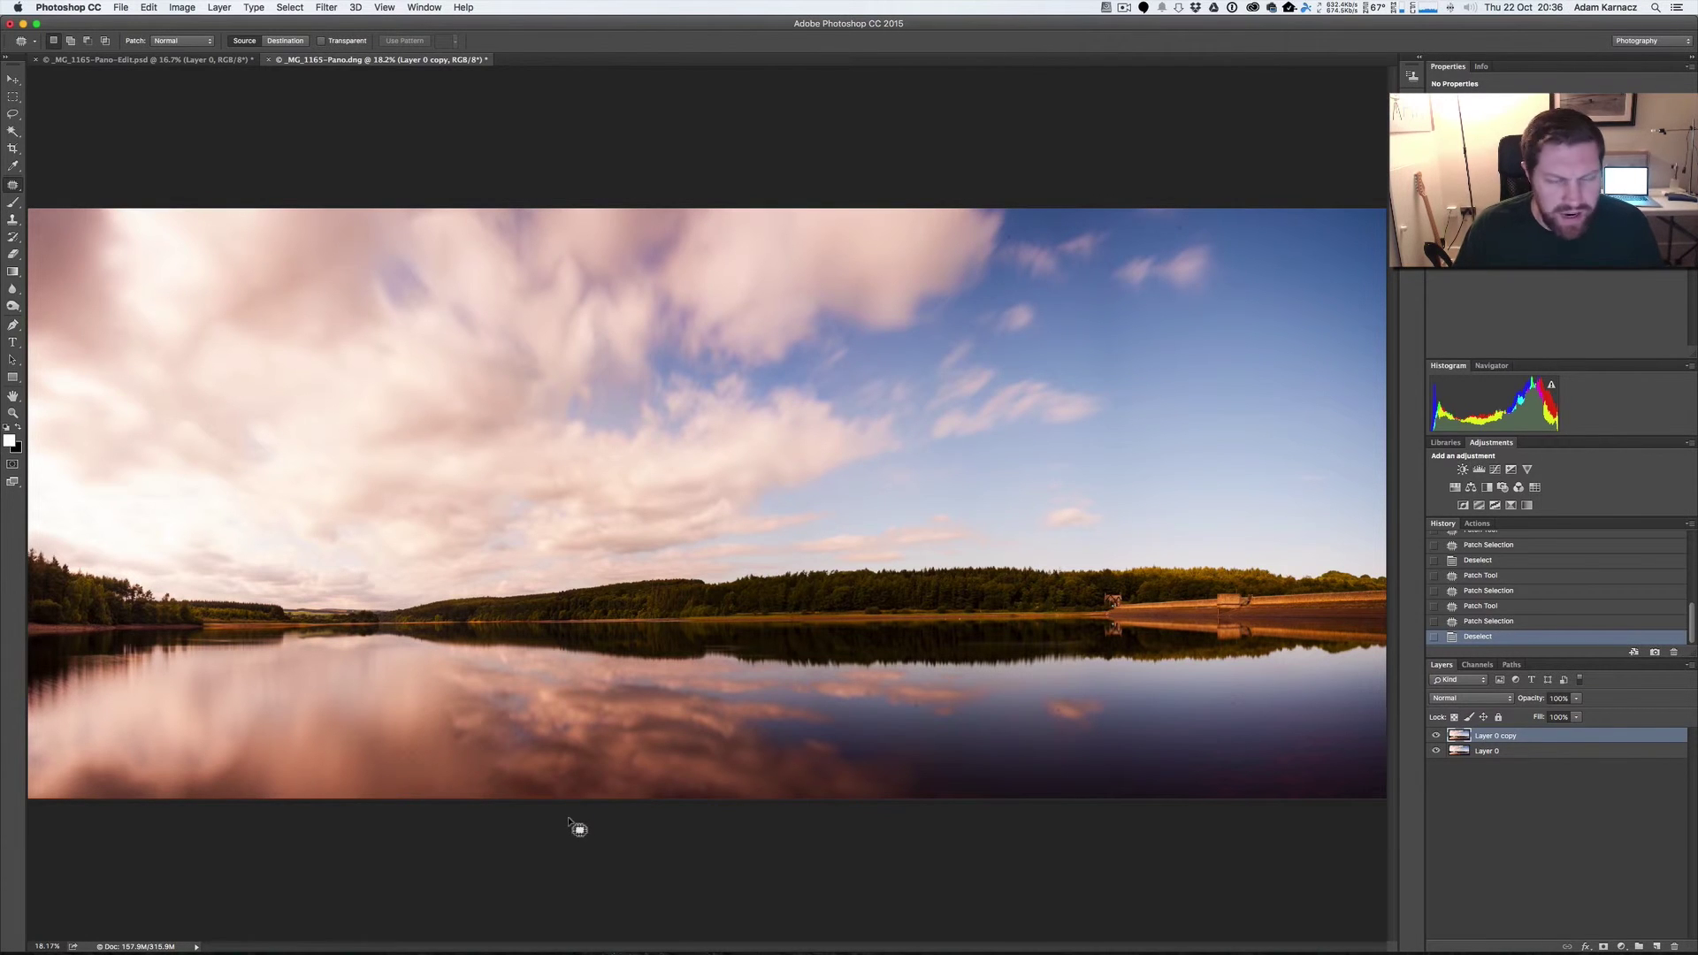
# Revert History to the Duplicate Layer state so the dark stones reappear
pyautogui.scroll(5, 1599, 612)
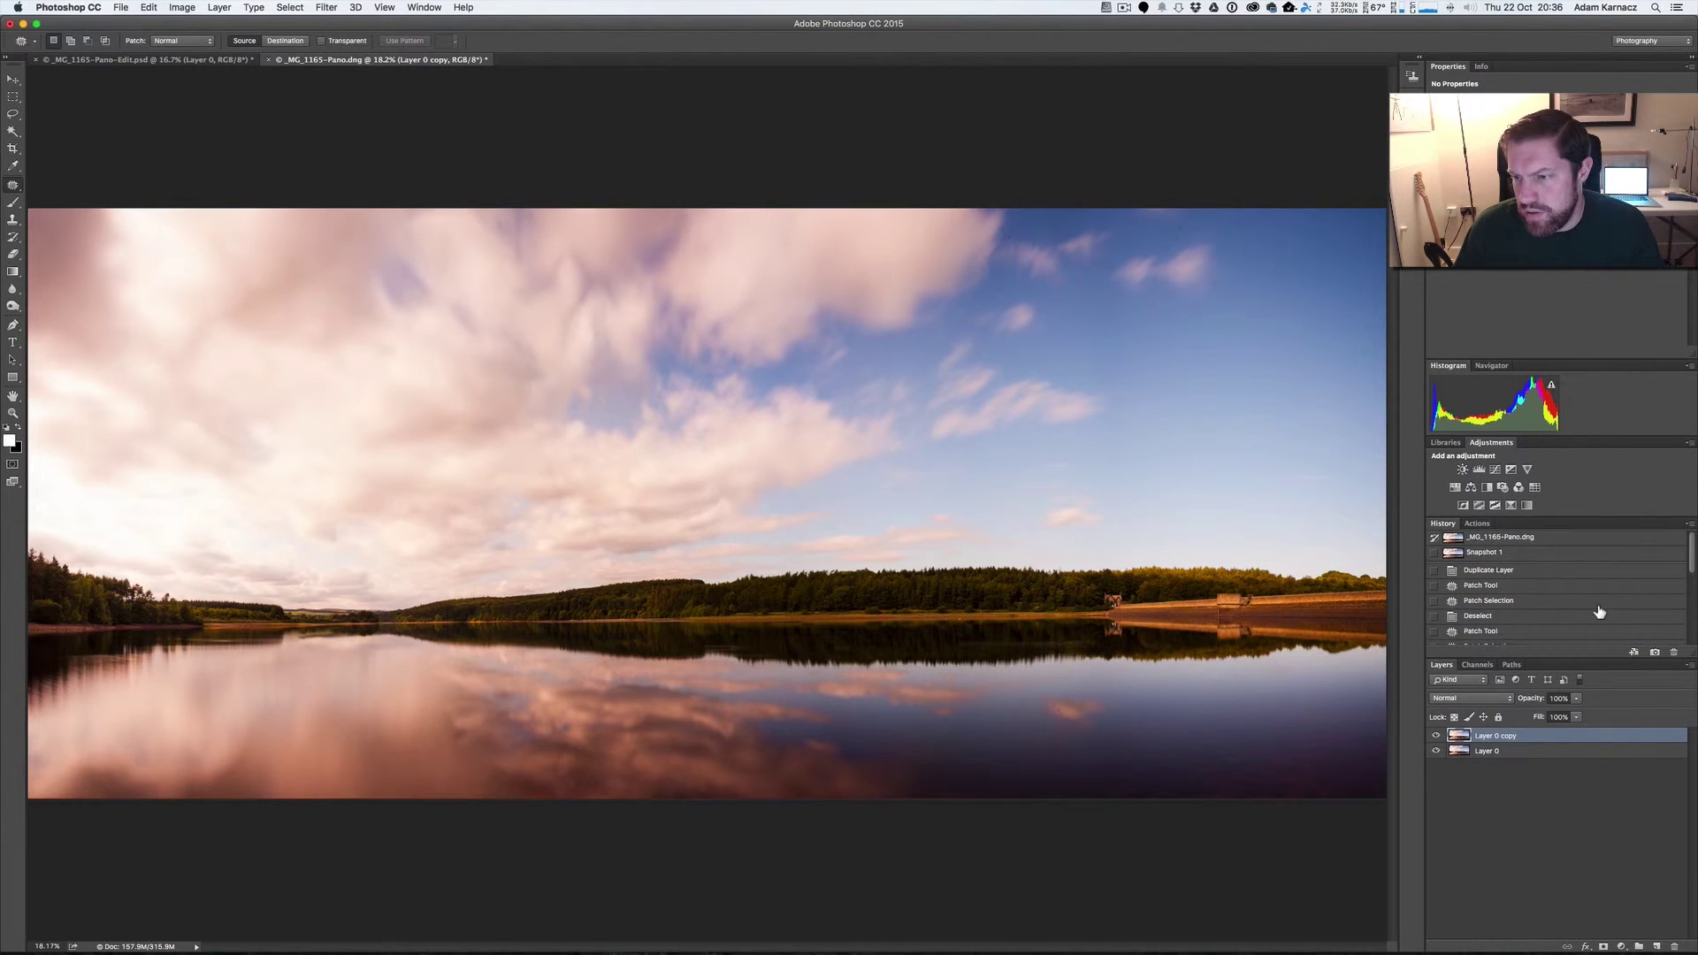
pyautogui.click(1505, 573)
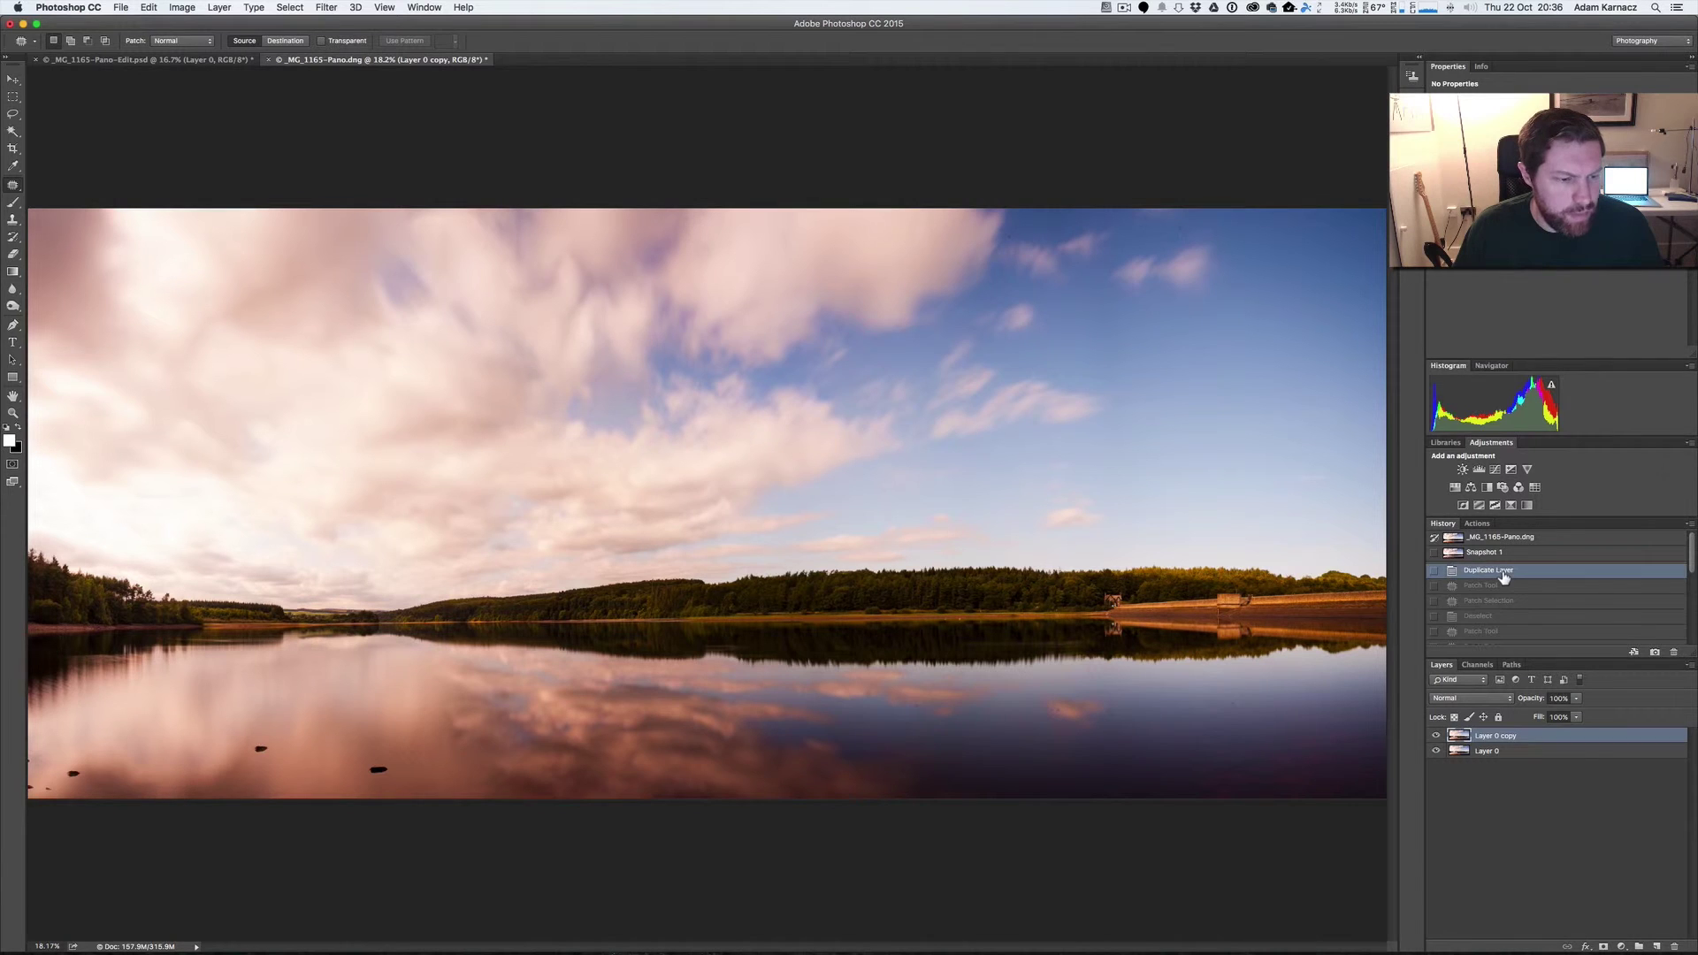
pyautogui.scroll(-5, 1498, 592)
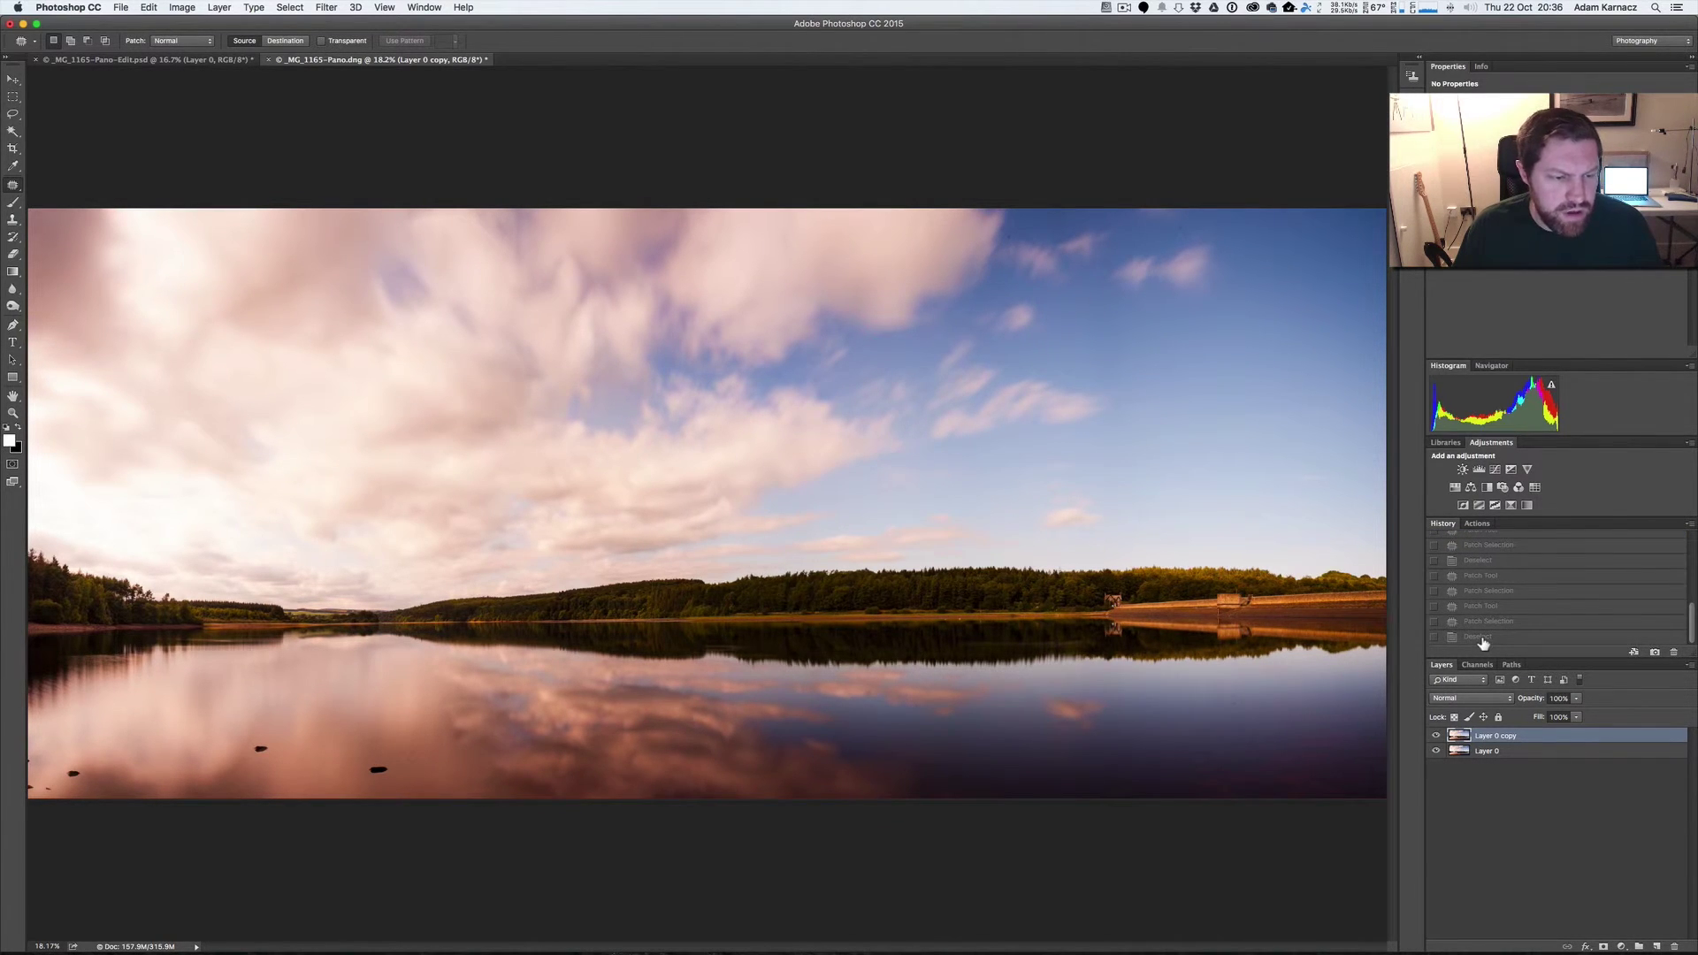
pyautogui.click(1484, 639)
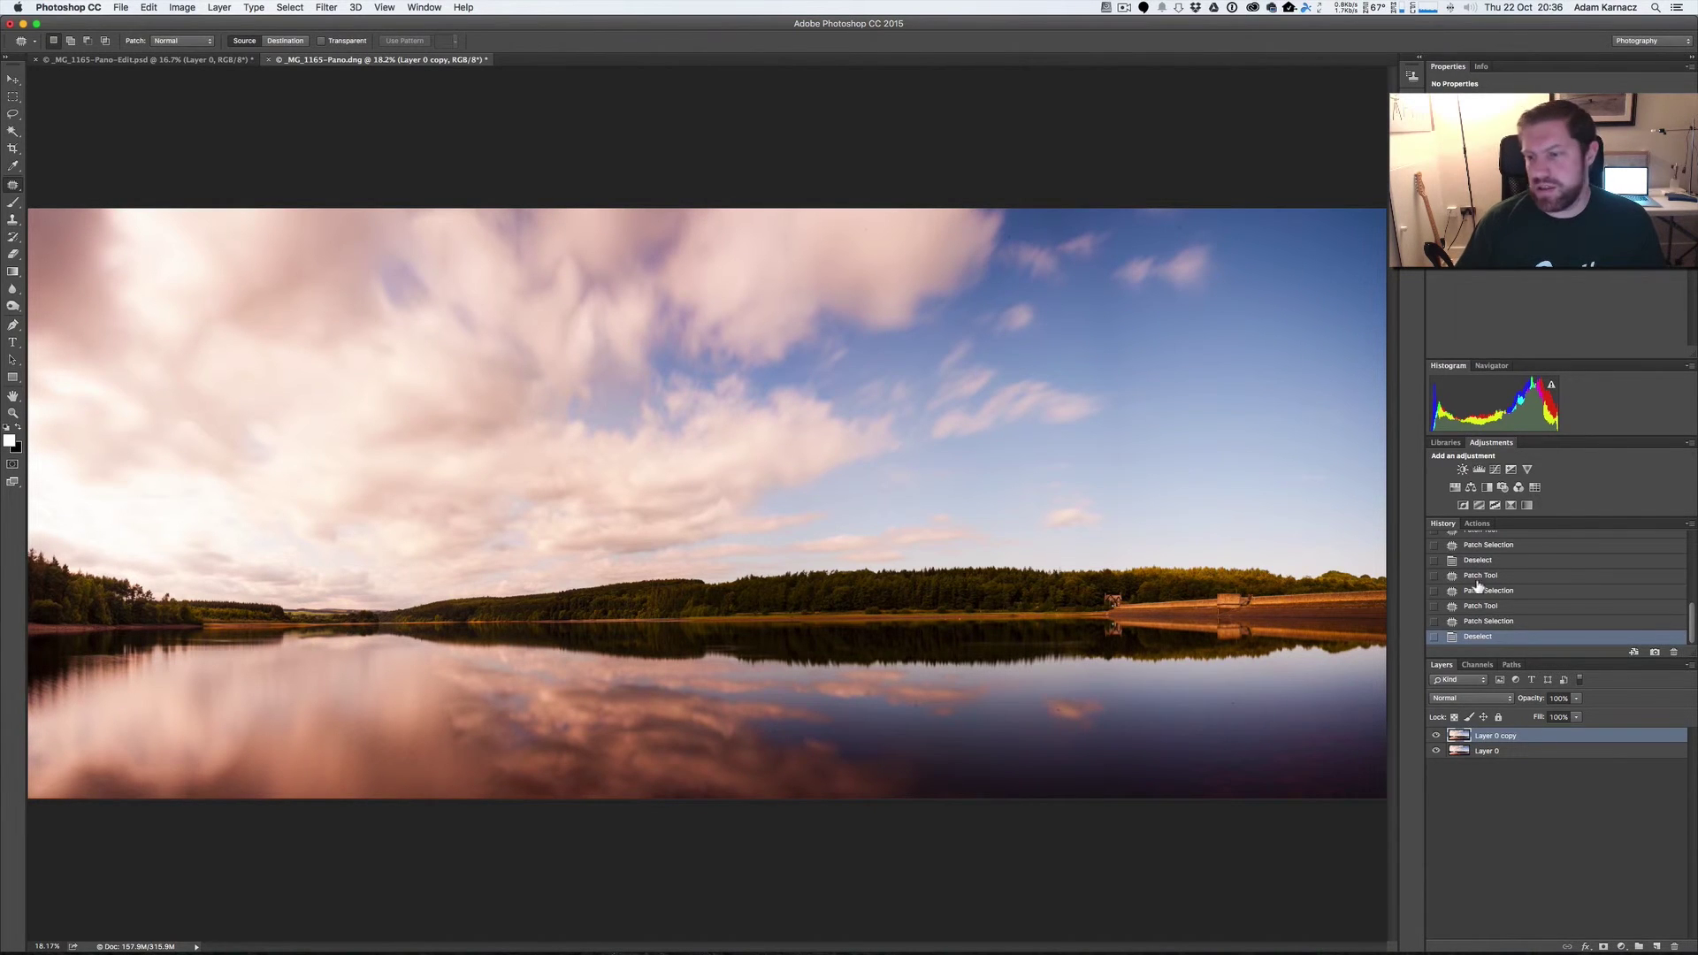
pyautogui.scroll(3, 1524, 580)
pyautogui.scroll(2, 1524, 579)
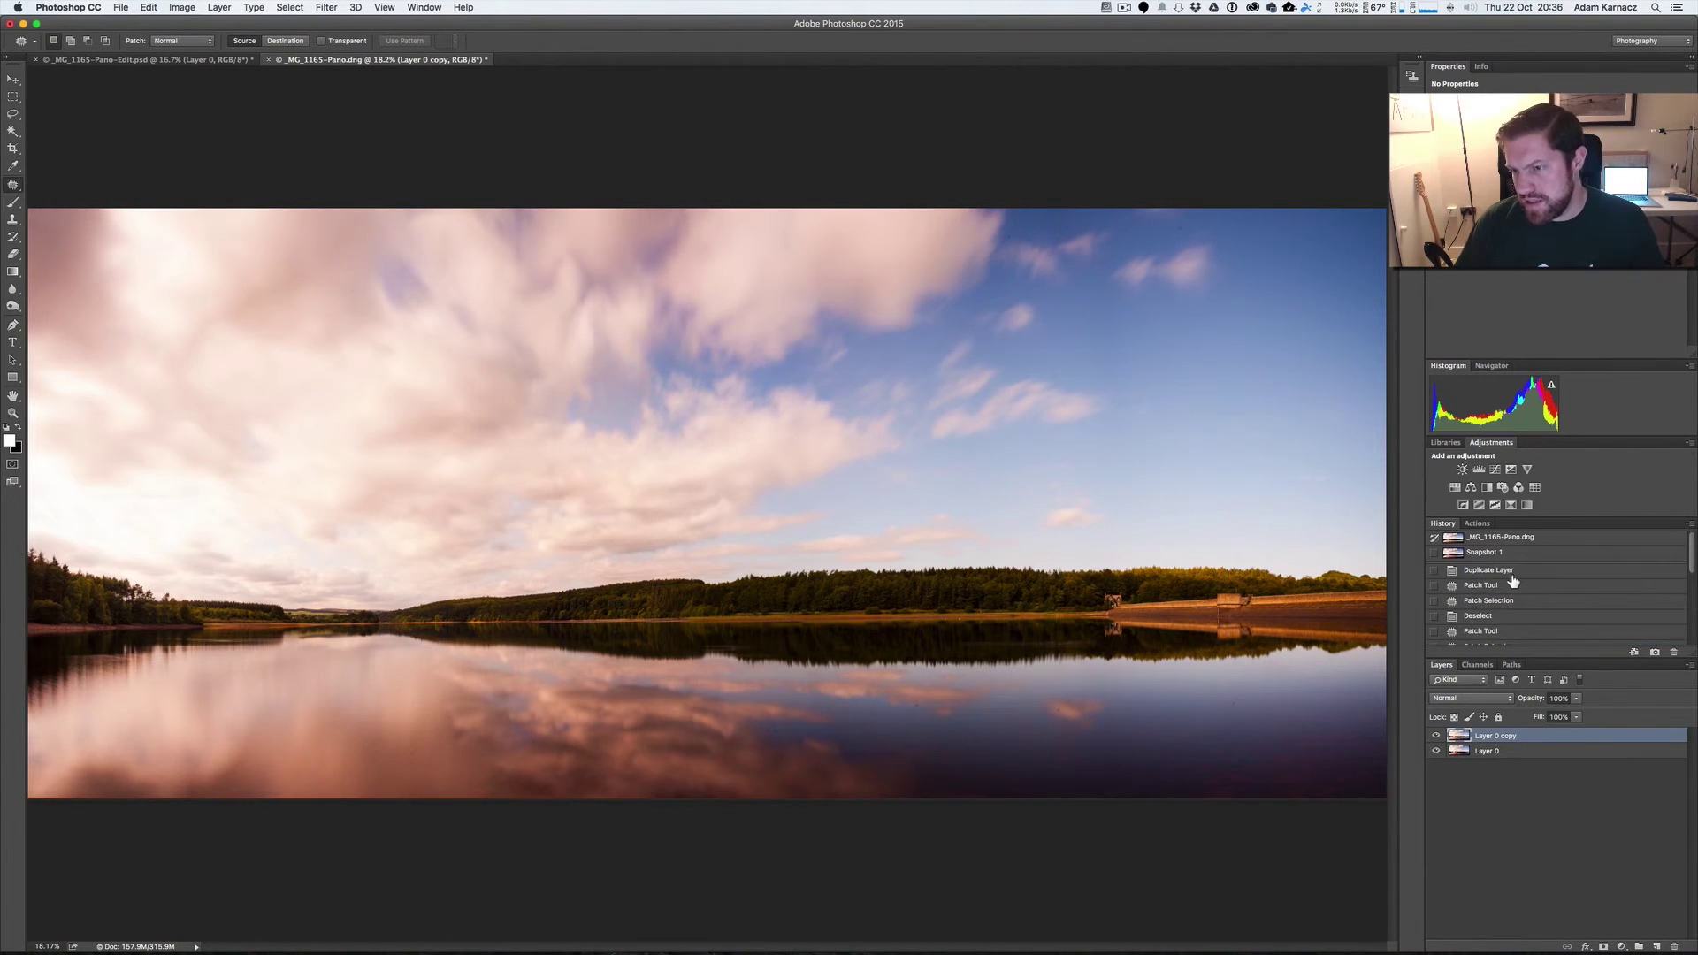
pyautogui.click(1510, 572)
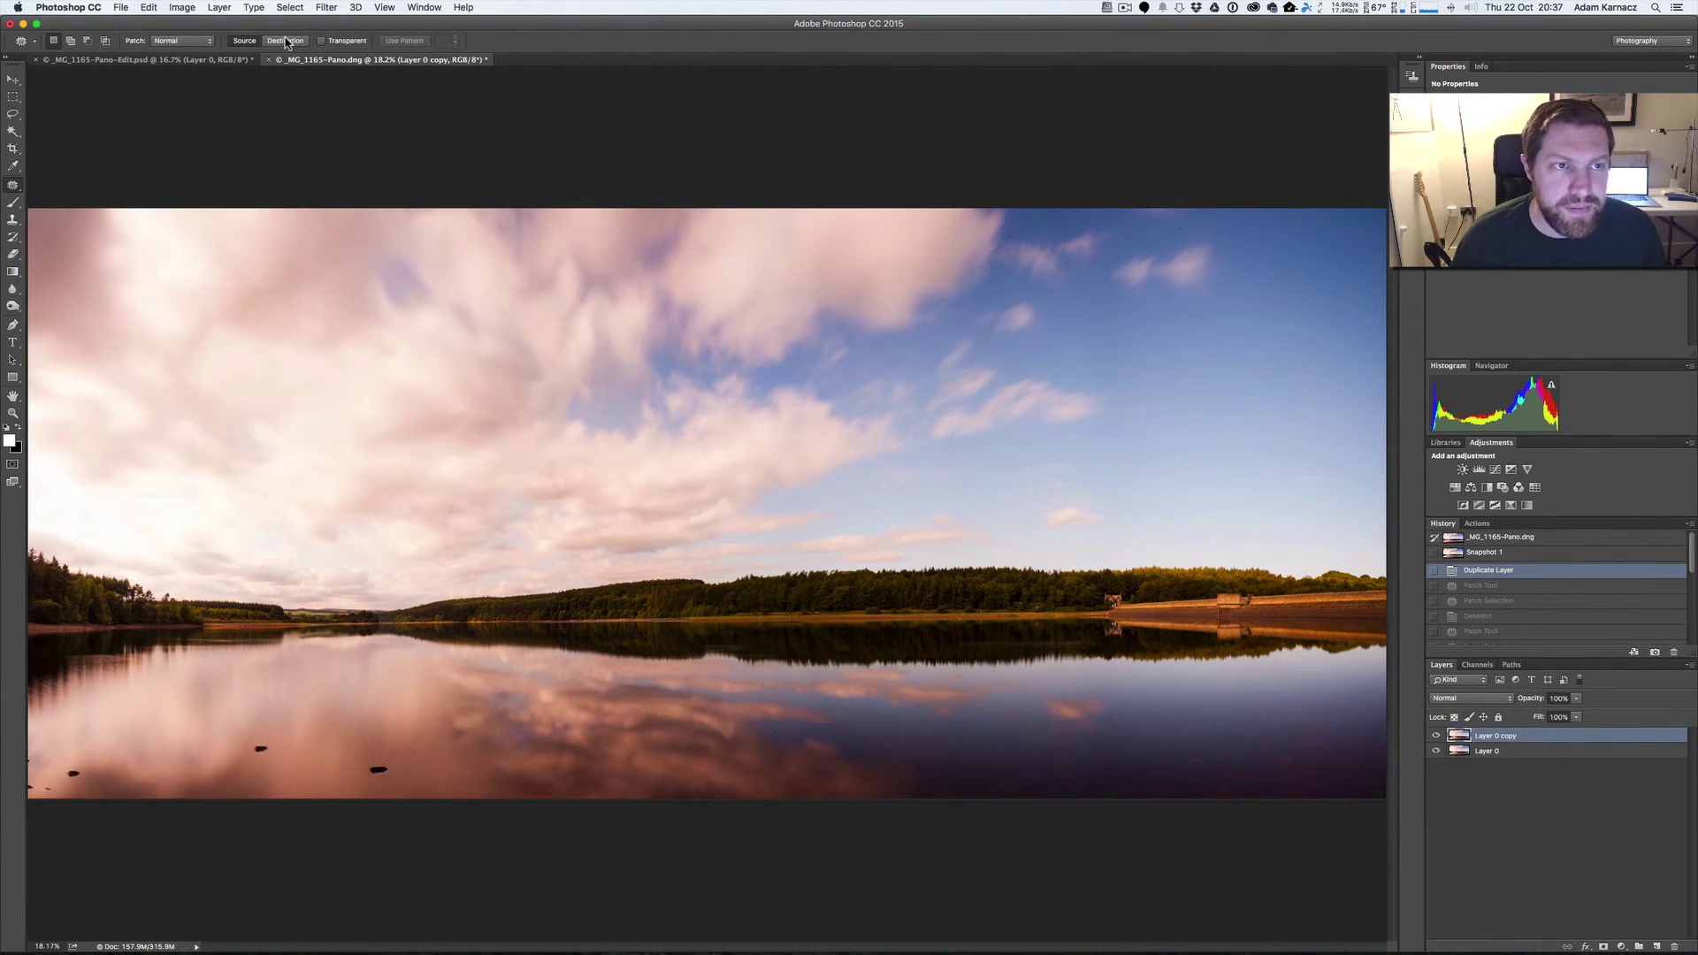
# In Destination mode, lasso the left stone and drag copies across the water
pyautogui.click(283, 44)
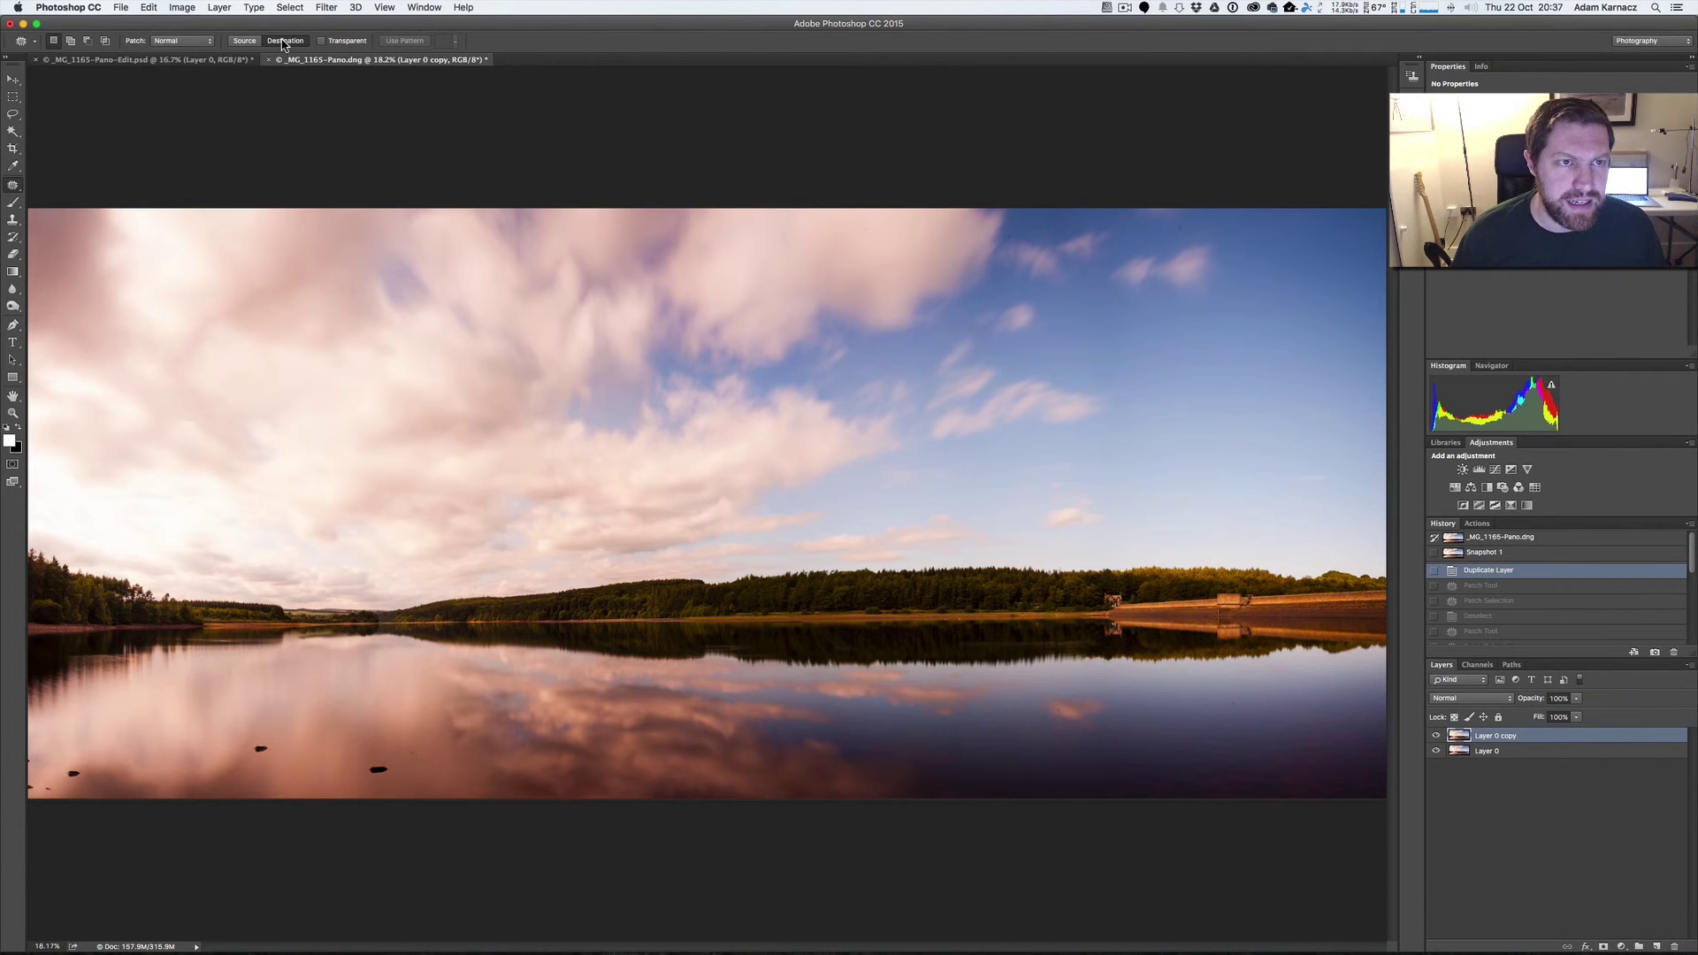
pyautogui.press('z')
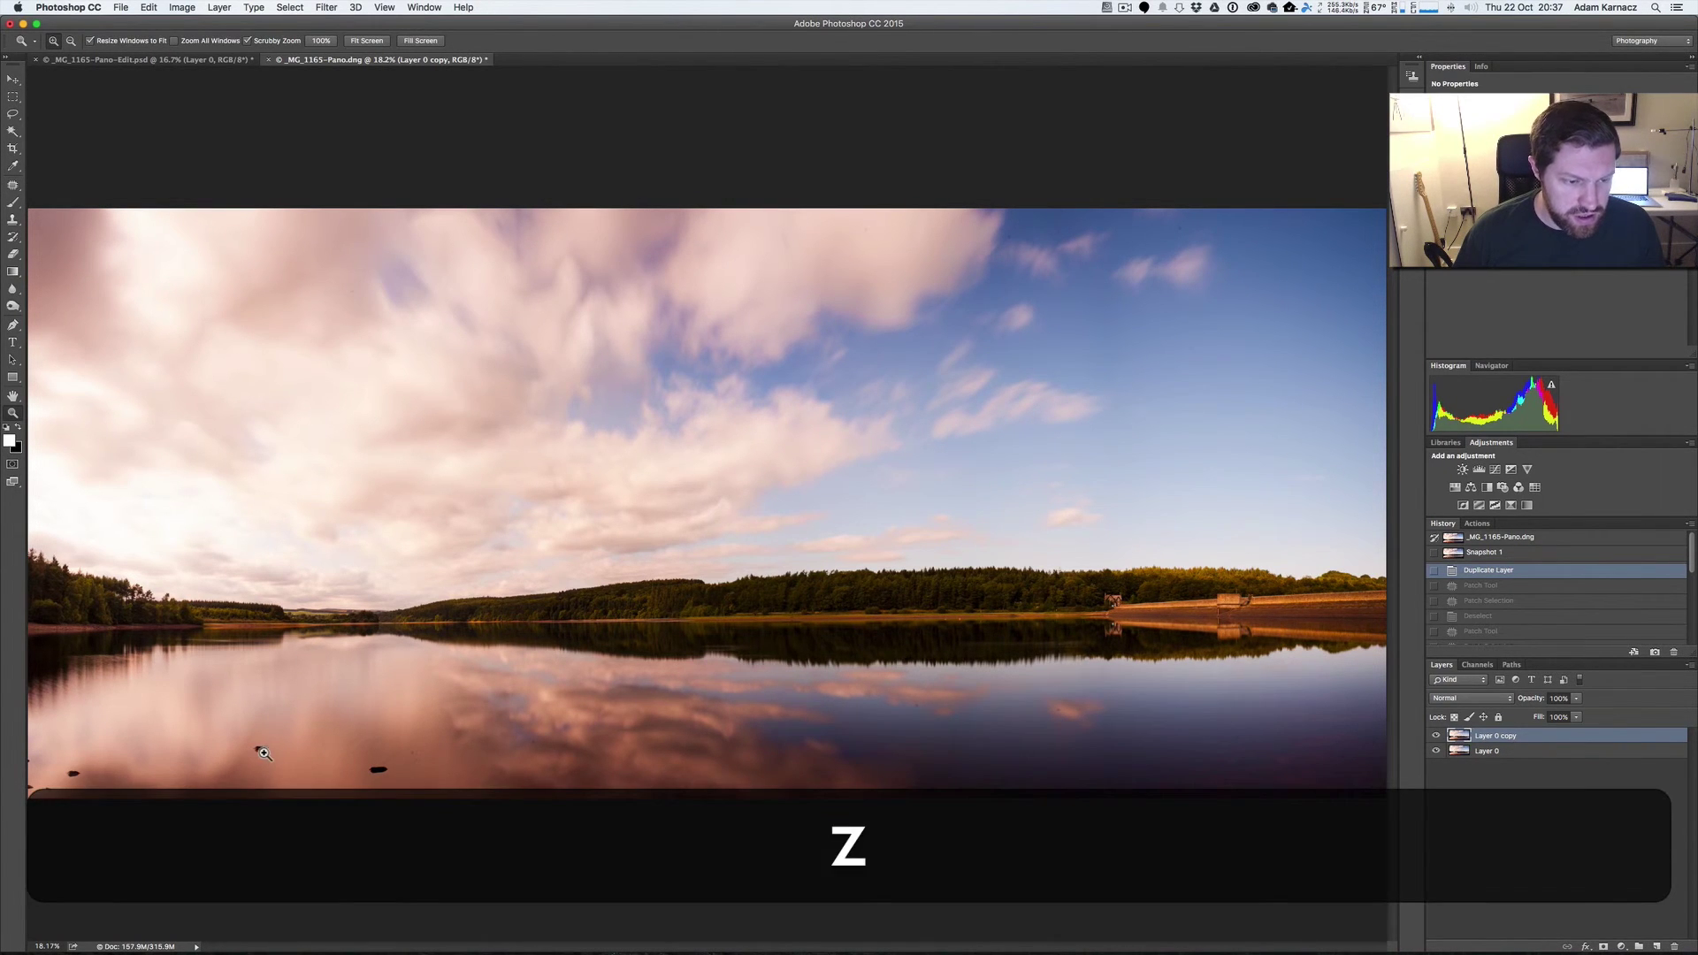
pyautogui.click(356, 758)
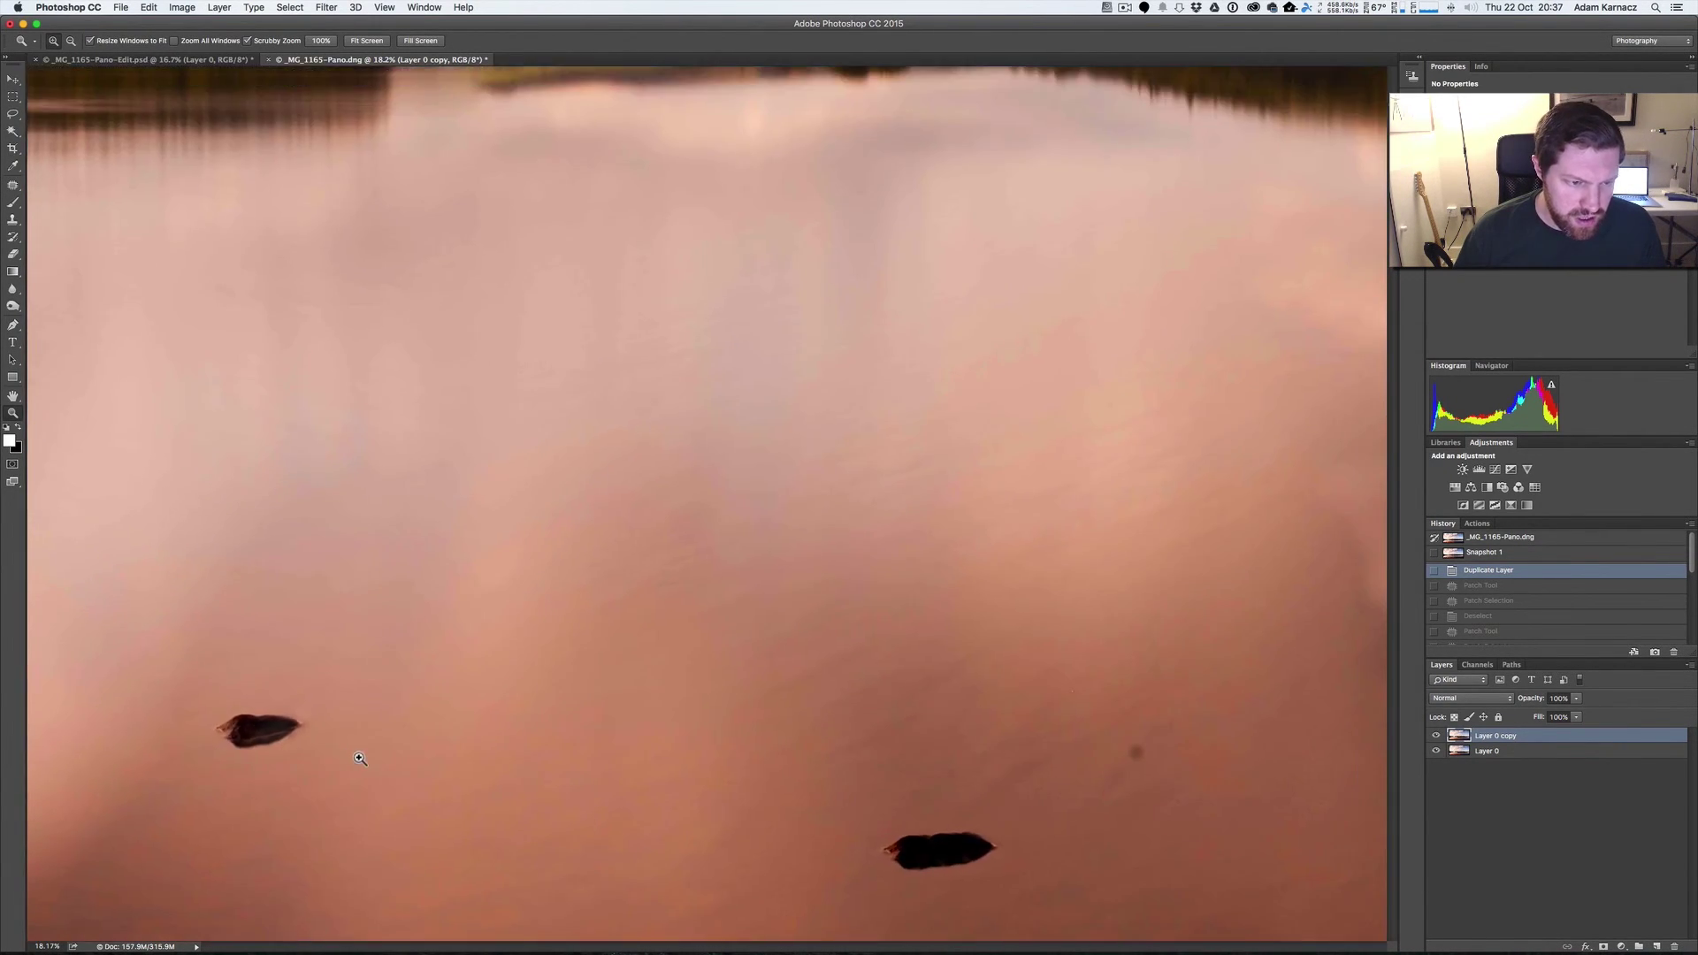
pyautogui.press('j')
pyautogui.moveTo(315, 725)
pyautogui.mouseDown()
pyautogui.moveTo(237, 715)
pyautogui.moveTo(233, 771)
pyautogui.mouseUp()
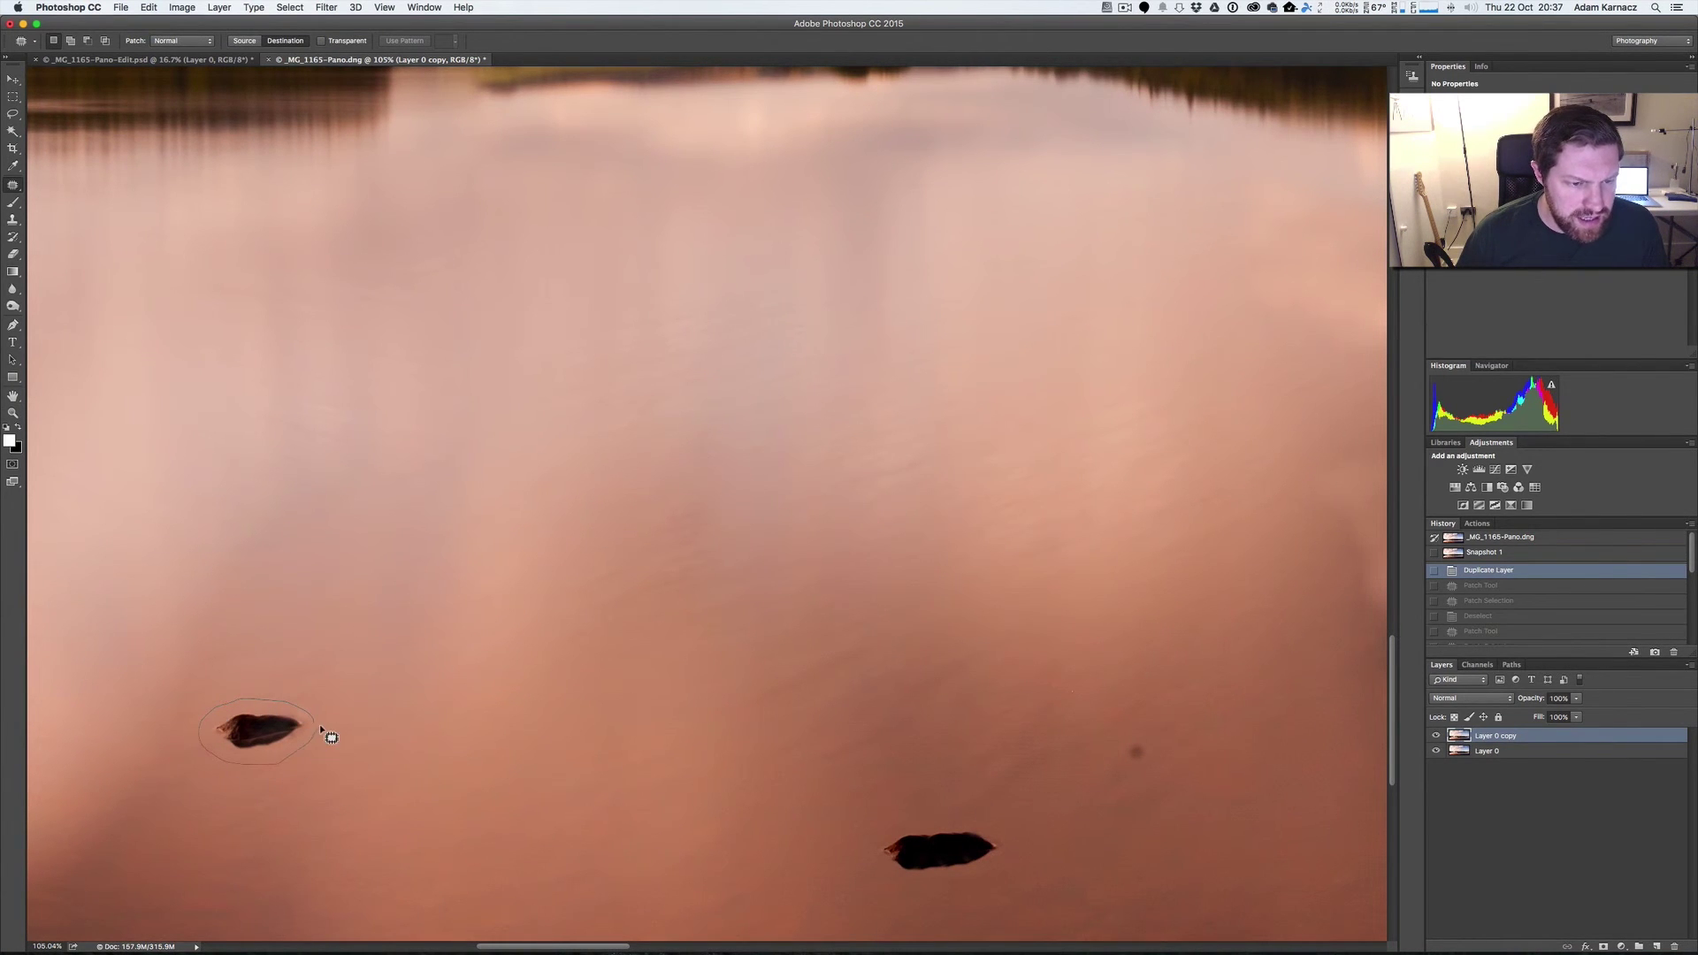
pyautogui.moveTo(320, 725)
pyautogui.mouseDown()
pyautogui.moveTo(573, 709)
pyautogui.moveTo(475, 800)
pyautogui.moveTo(436, 704)
pyautogui.moveTo(328, 825)
pyautogui.moveTo(478, 878)
pyautogui.moveTo(630, 814)
pyautogui.moveTo(736, 691)
pyautogui.moveTo(650, 639)
pyautogui.moveTo(469, 637)
pyautogui.mouseUp()
pyautogui.moveTo(469, 637); pyautogui.dragTo(347, 658)
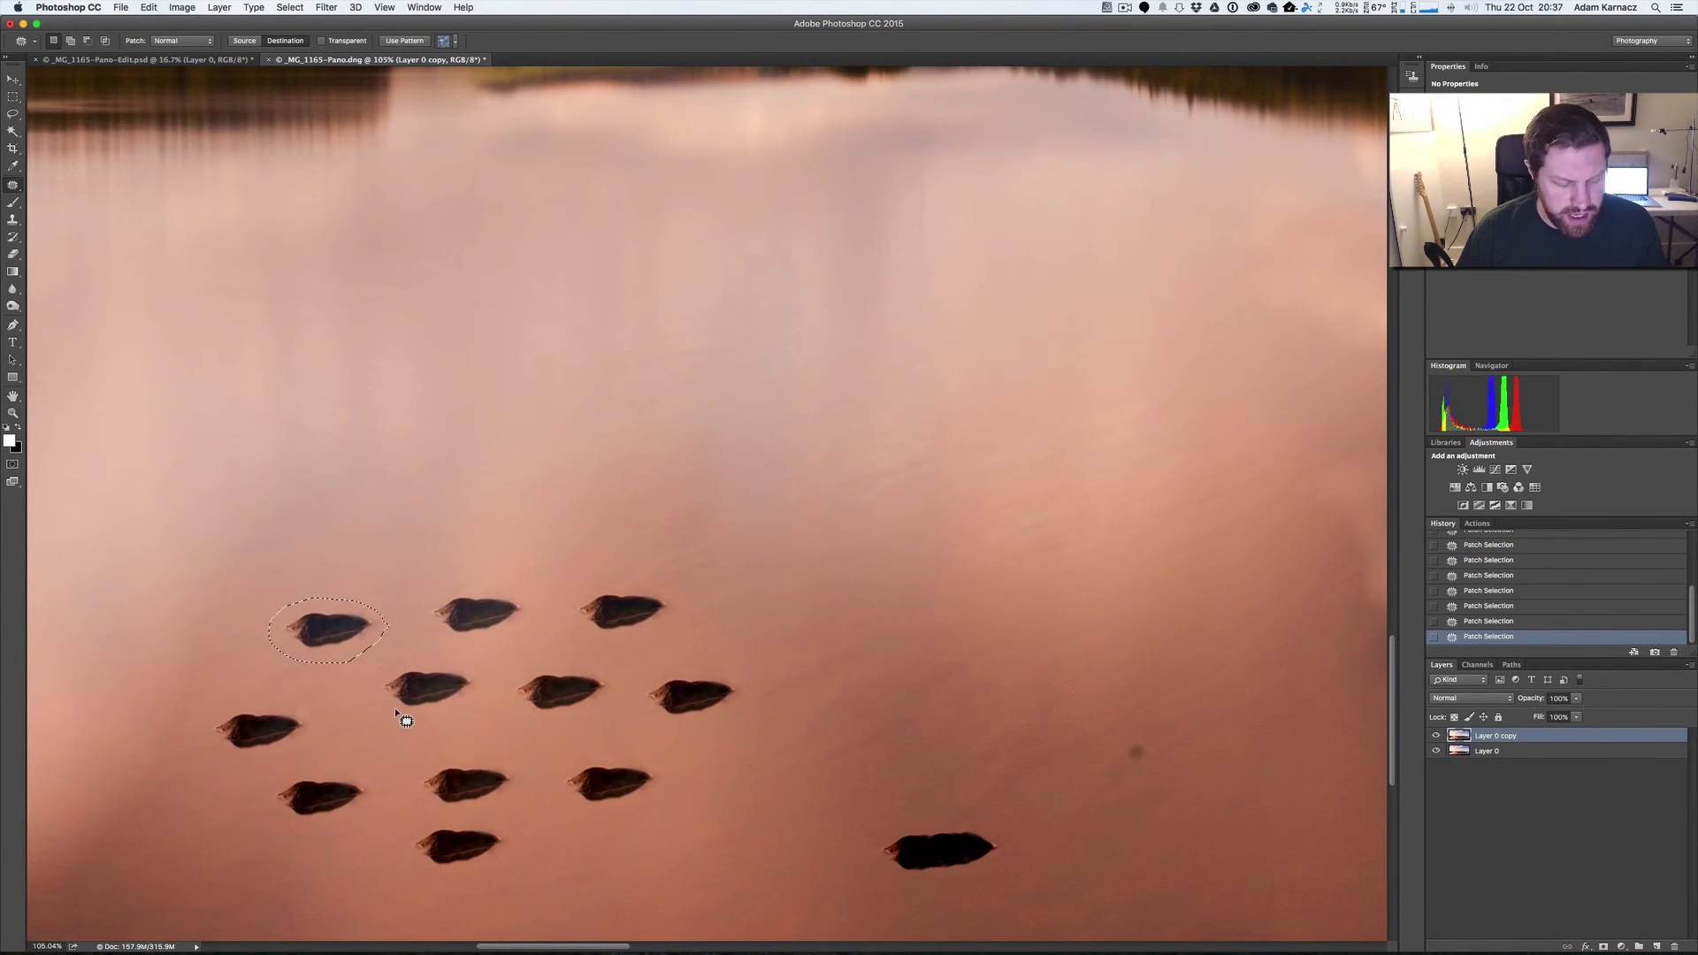
# Zoom to review the copied stone cluster, then fit the panorama on screen
pyautogui.press('z')
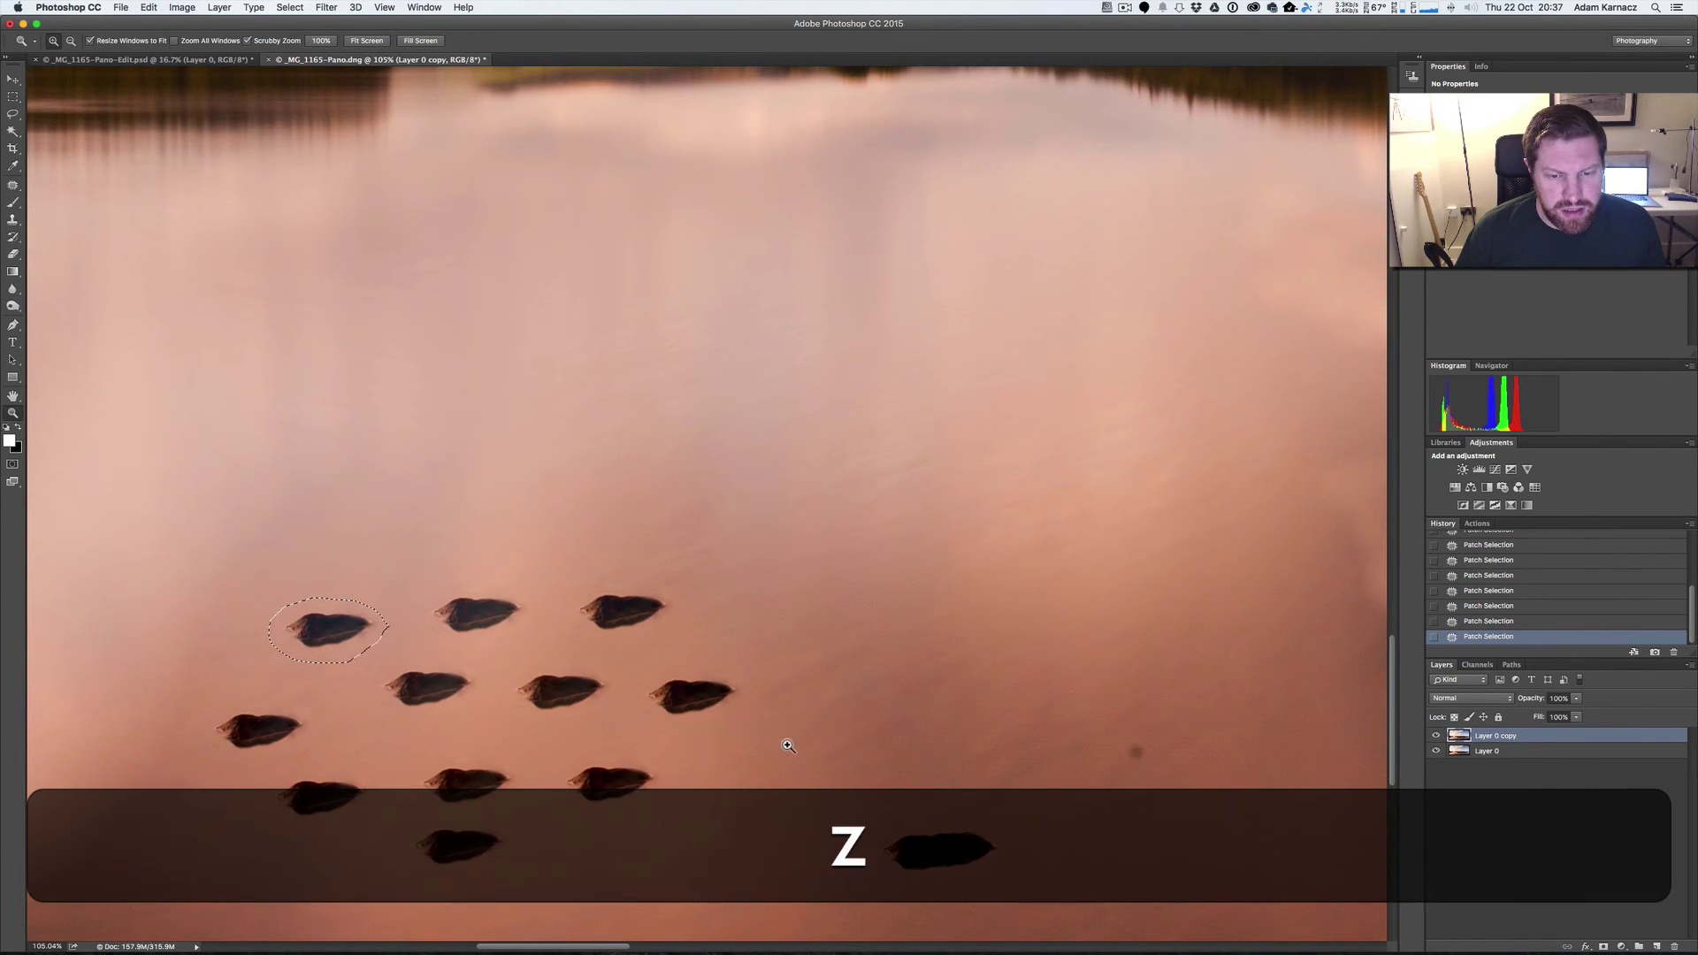
pyautogui.moveTo(688, 756); pyautogui.dragTo(670, 761)
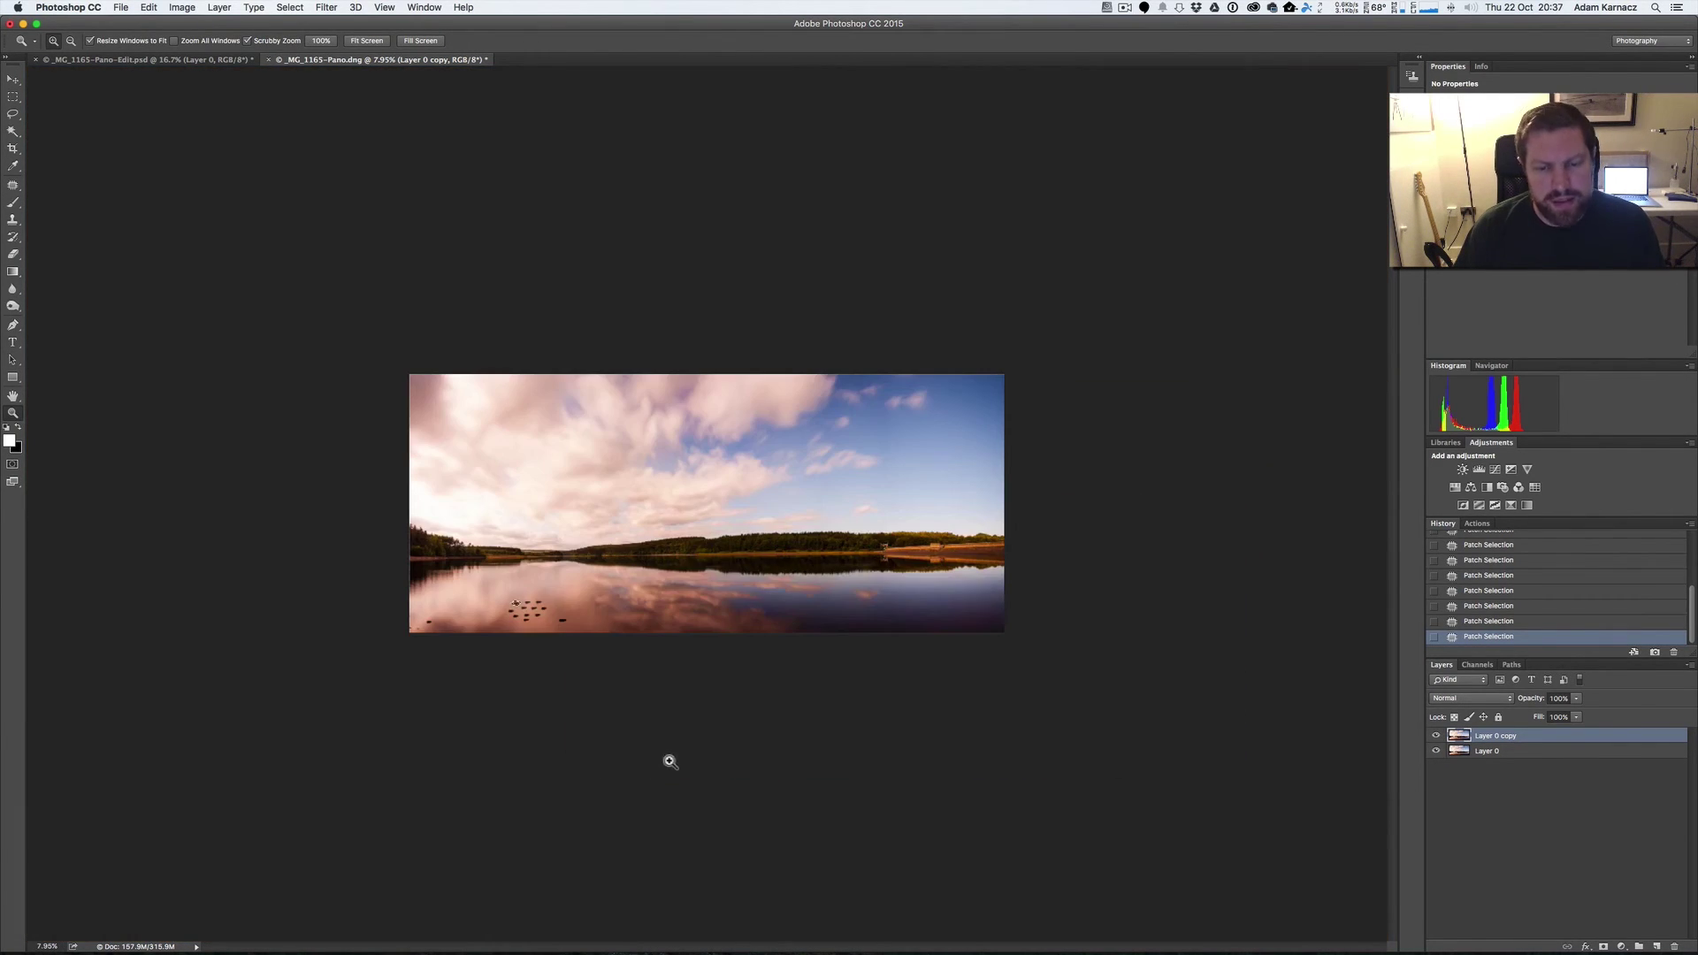
pyautogui.moveTo(566, 575); pyautogui.dragTo(582, 590)
pyautogui.press('j')
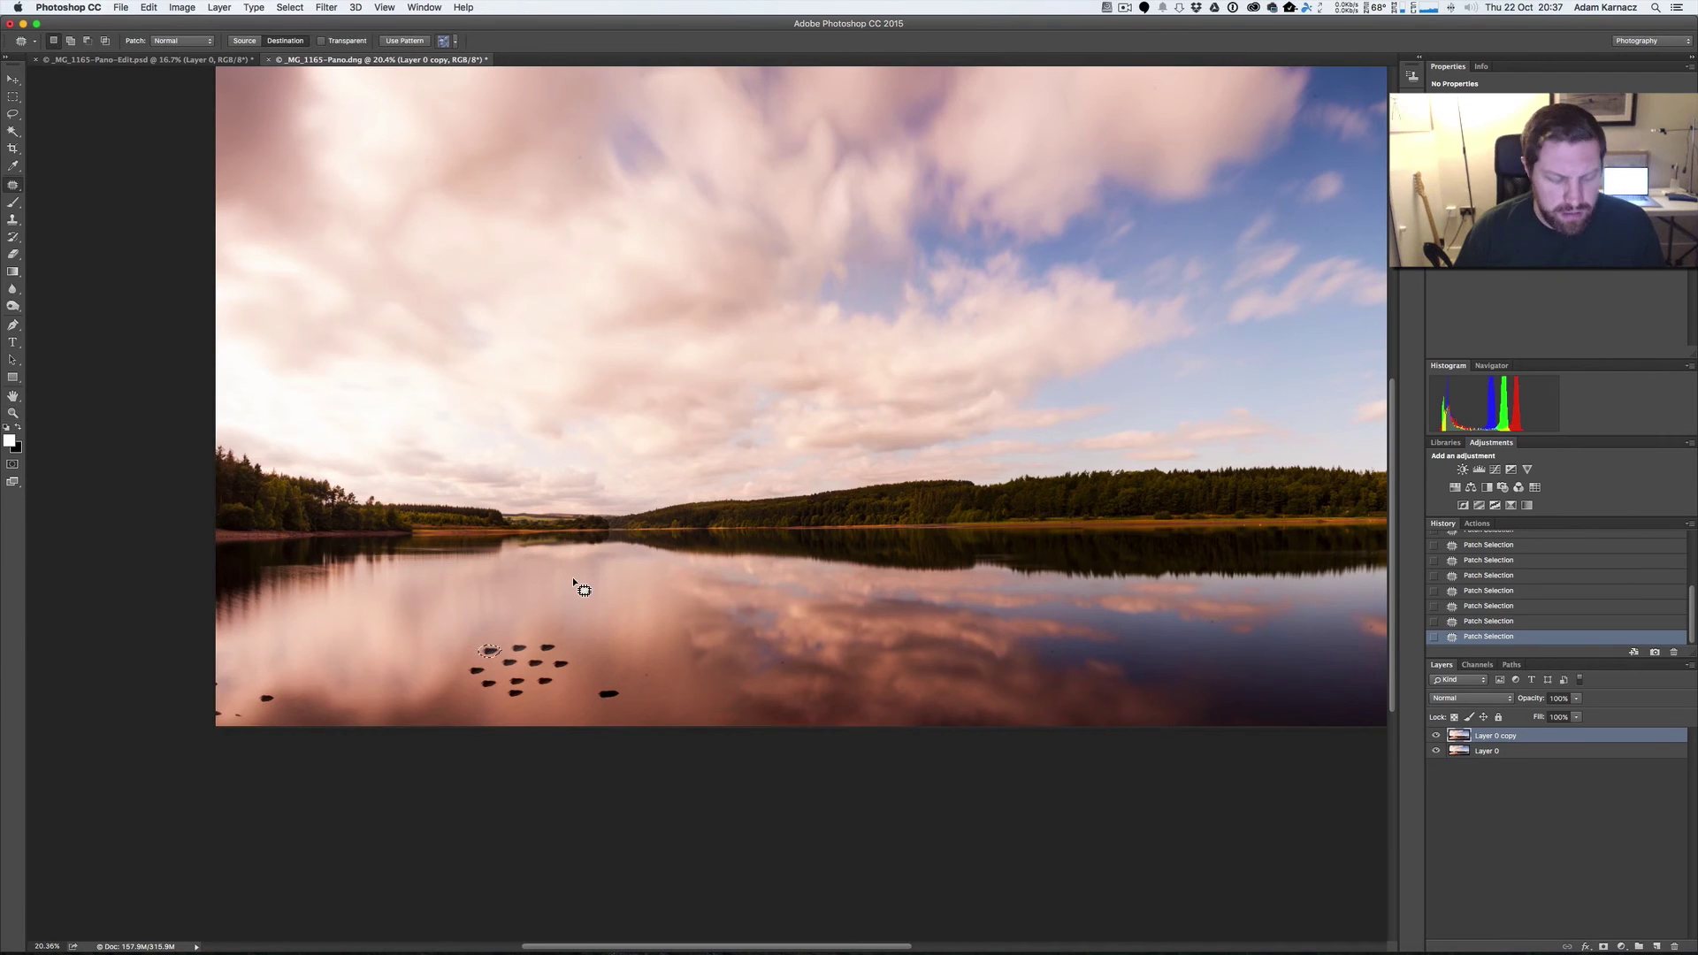
pyautogui.press('super+0')
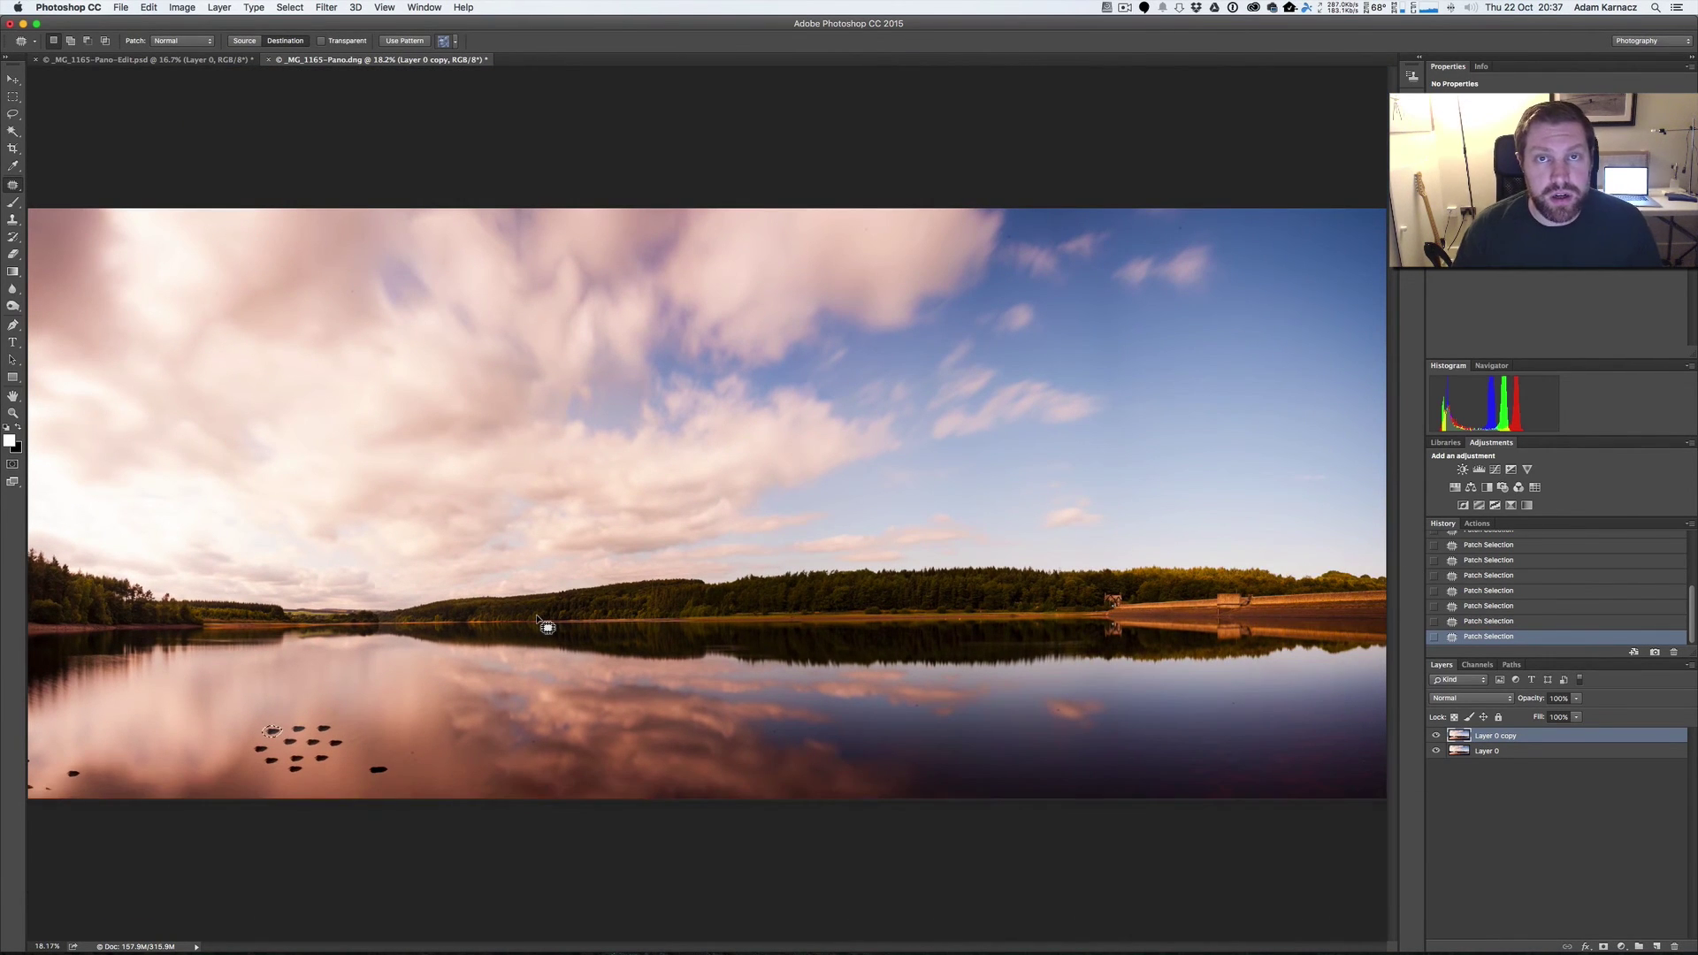